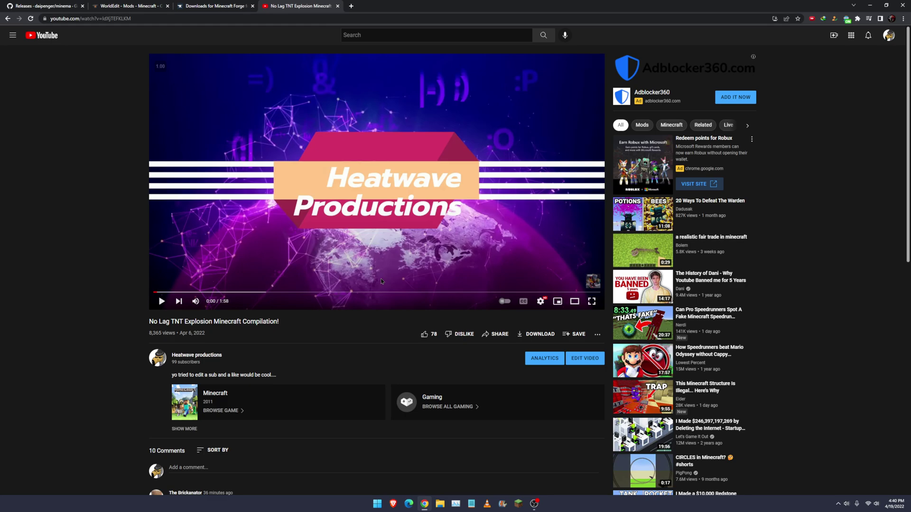
# Read the comment reply naming the Minema mod, then close the YouTube video tab
pyautogui.scroll(-3, 375, 278)
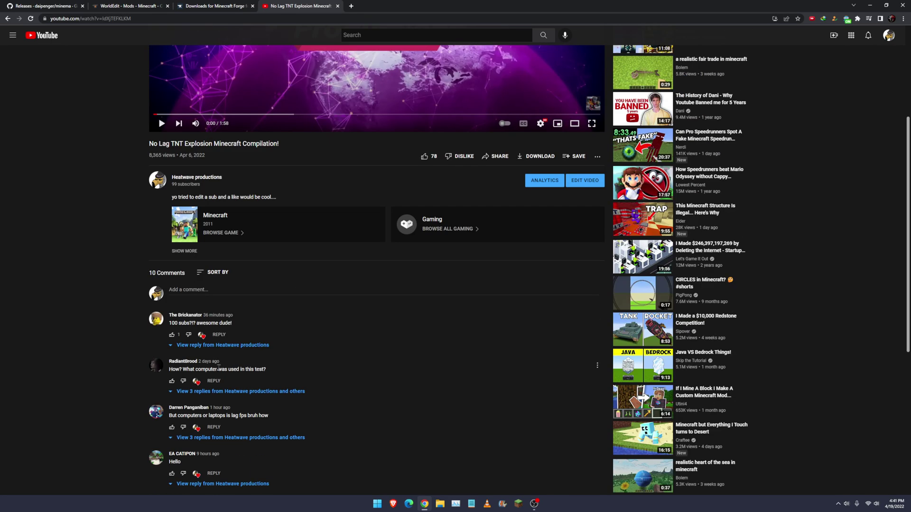
pyautogui.click(200, 392)
pyautogui.scroll(-1, 225, 416)
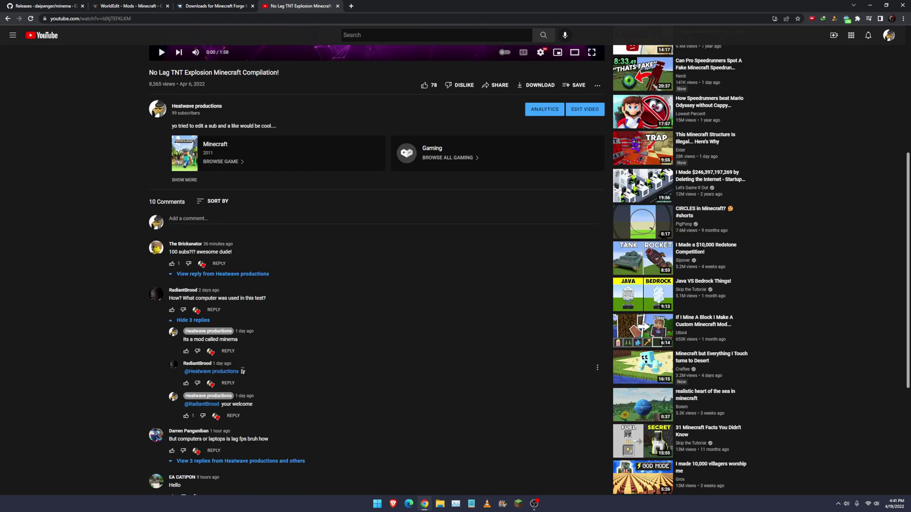
pyautogui.moveTo(239, 344); pyautogui.dragTo(182, 342)
pyautogui.click(211, 347)
pyautogui.click(199, 321)
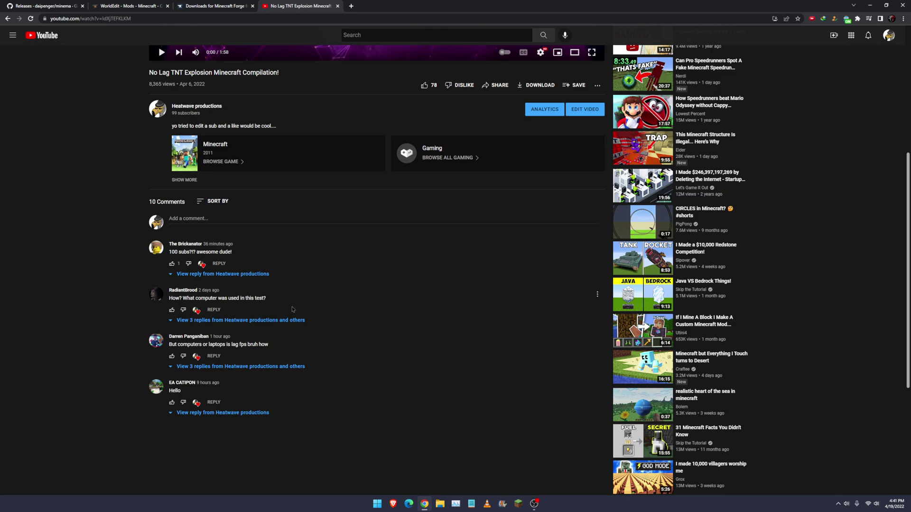
pyautogui.scroll(5, 314, 260)
pyautogui.click(337, 7)
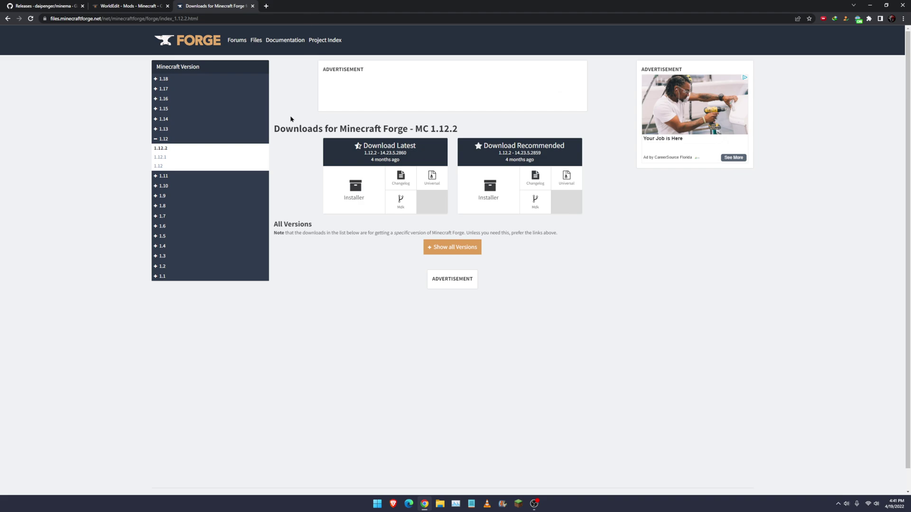
# Download the latest Forge 1.12.2 installer, skipping the adfoc ad and closing its tab
pyautogui.moveTo(341, 132); pyautogui.dragTo(470, 128)
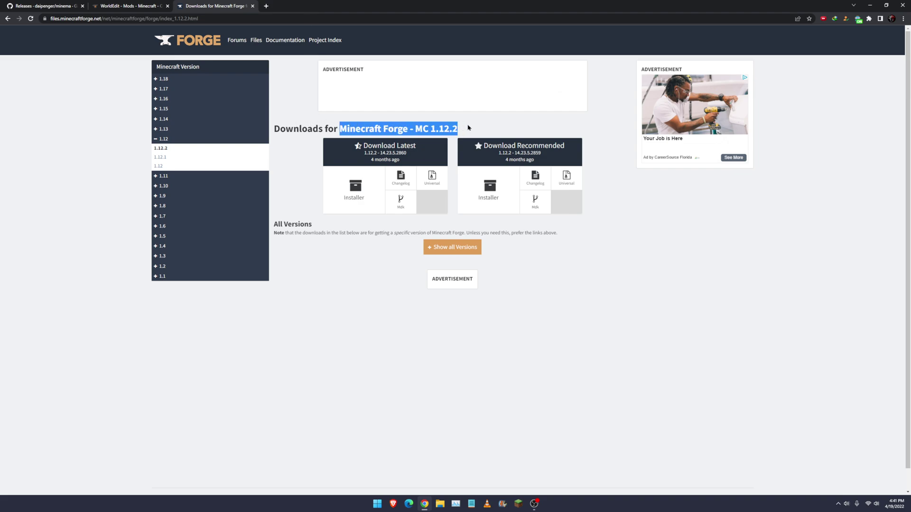
pyautogui.click(453, 125)
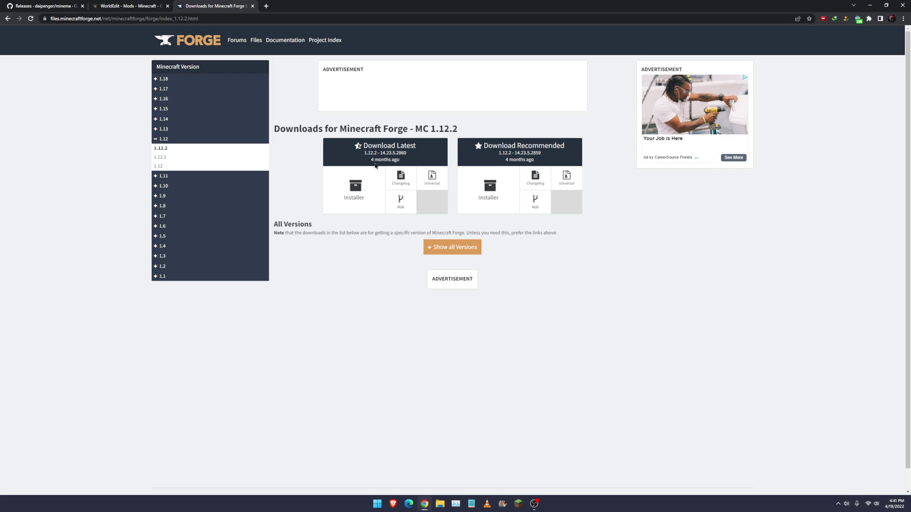
pyautogui.click(361, 191)
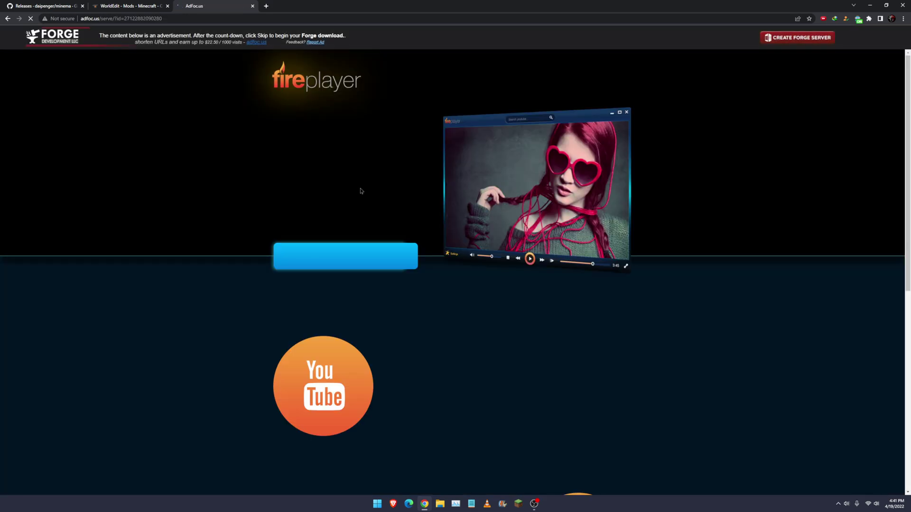
pyautogui.scroll(-4, 360, 189)
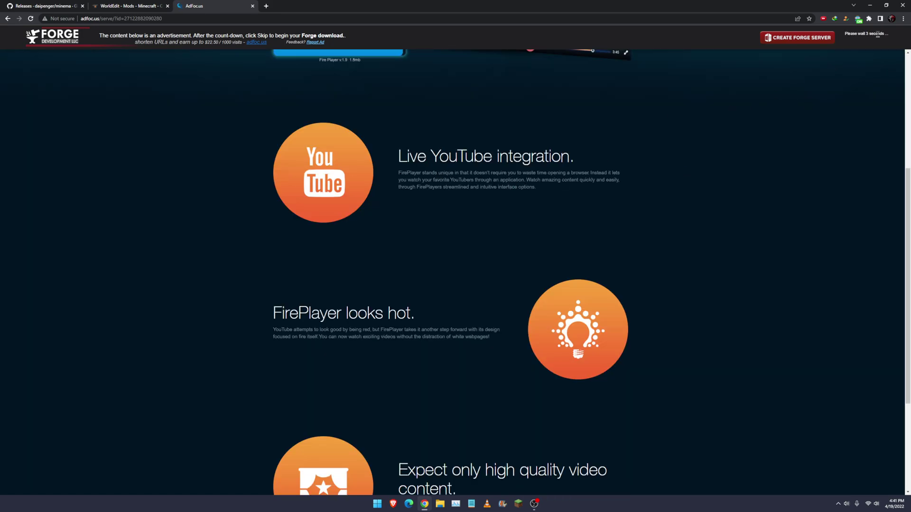
pyautogui.click(861, 39)
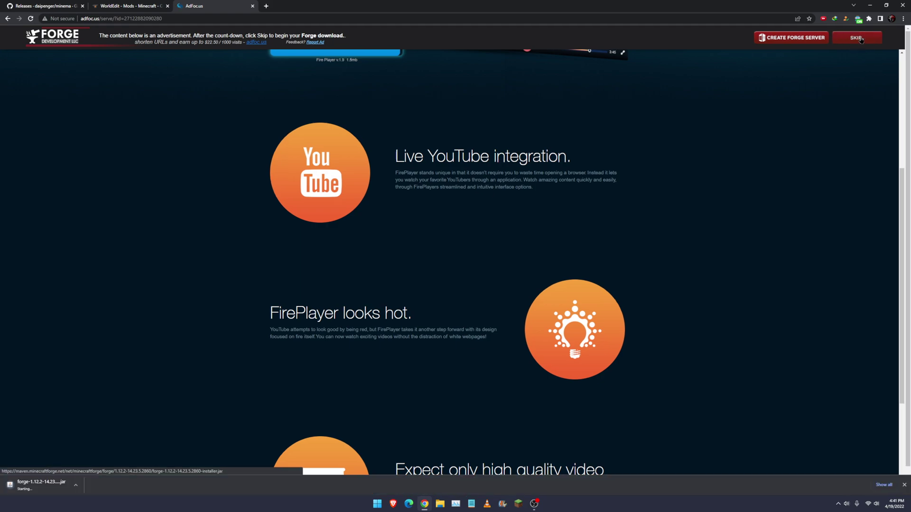
pyautogui.click(253, 7)
pyautogui.hotkey('ctrl', 't')
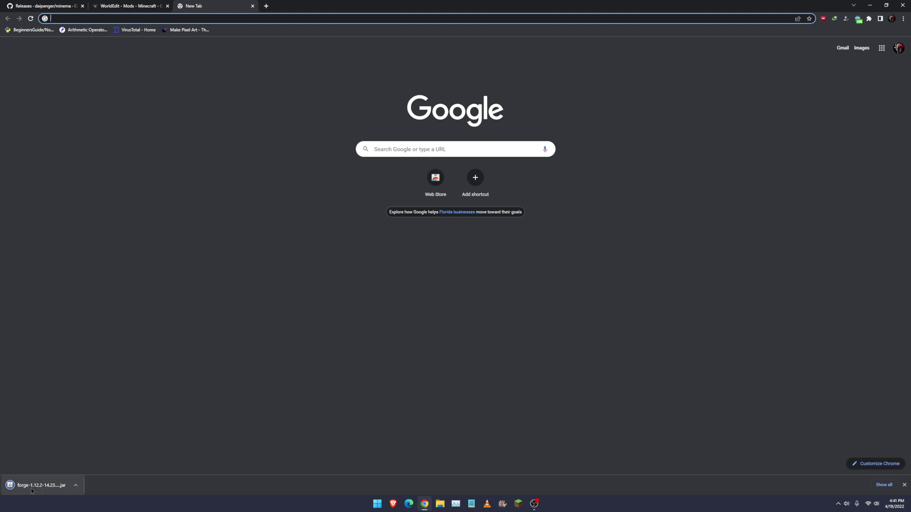
# Find WorldEdit 6.1.10 for MC 1.12.2 in CurseForge's Files list and download it
pyautogui.click(253, 6)
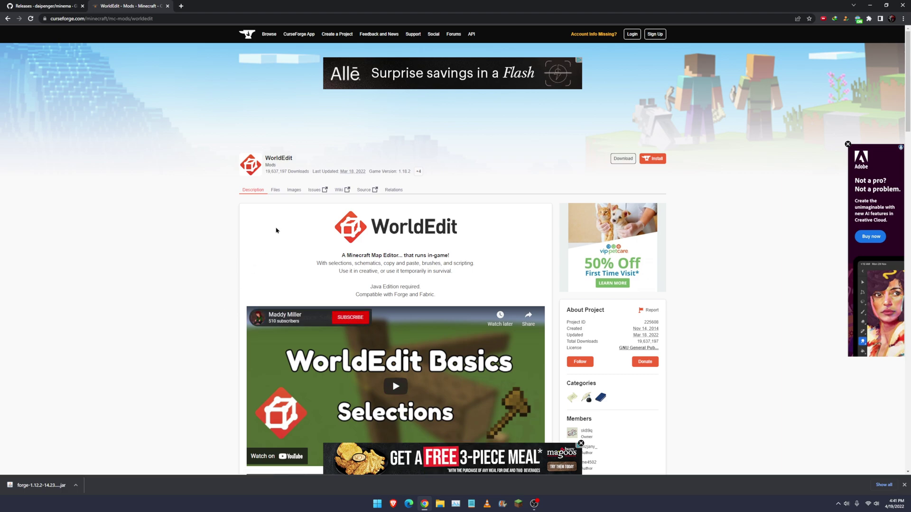
pyautogui.click(275, 190)
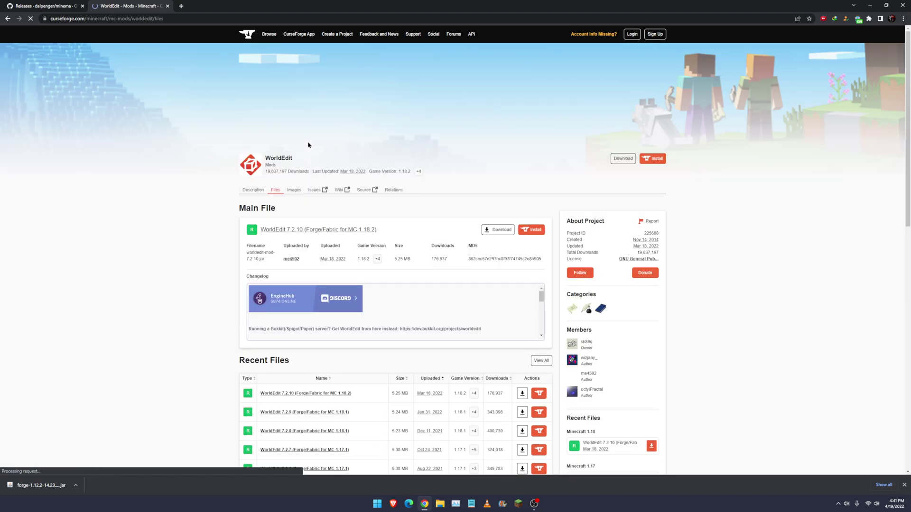
pyautogui.scroll(-2, 308, 157)
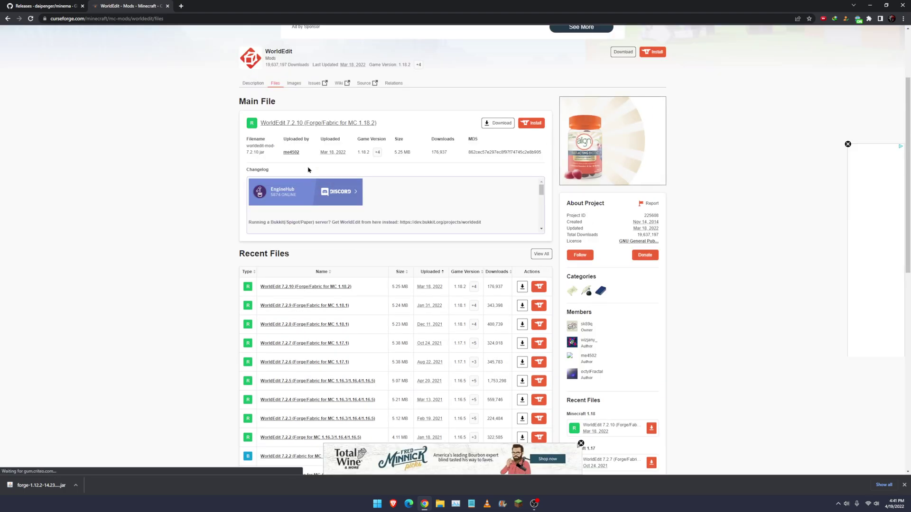
pyautogui.hotkey('ctrl', 'f')
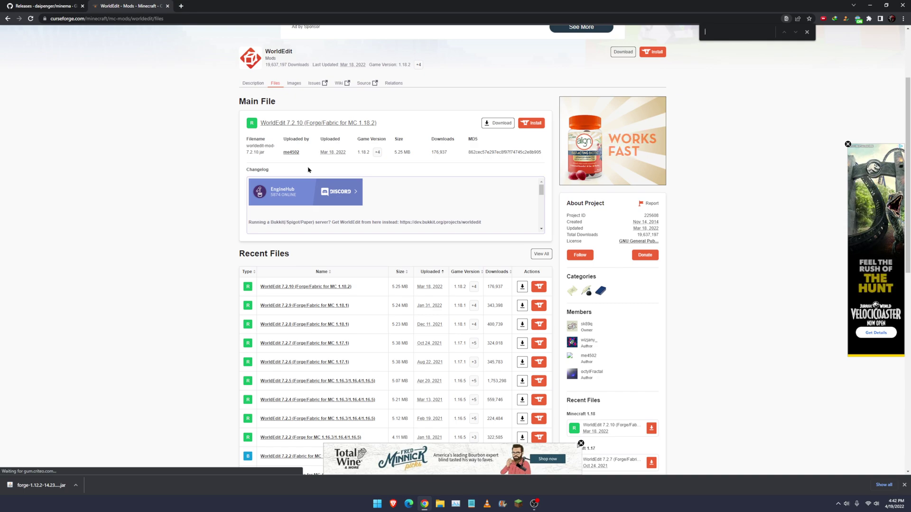
pyautogui.write('1.12.2')
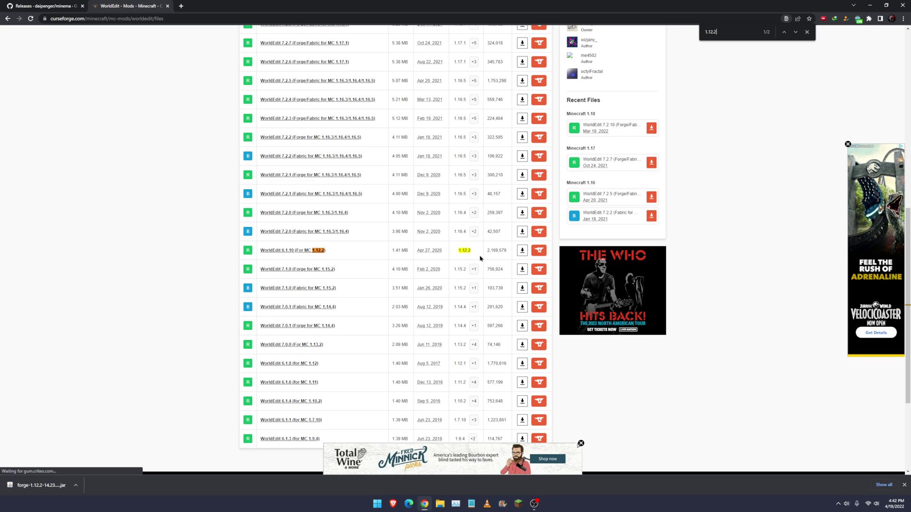
pyautogui.click(522, 250)
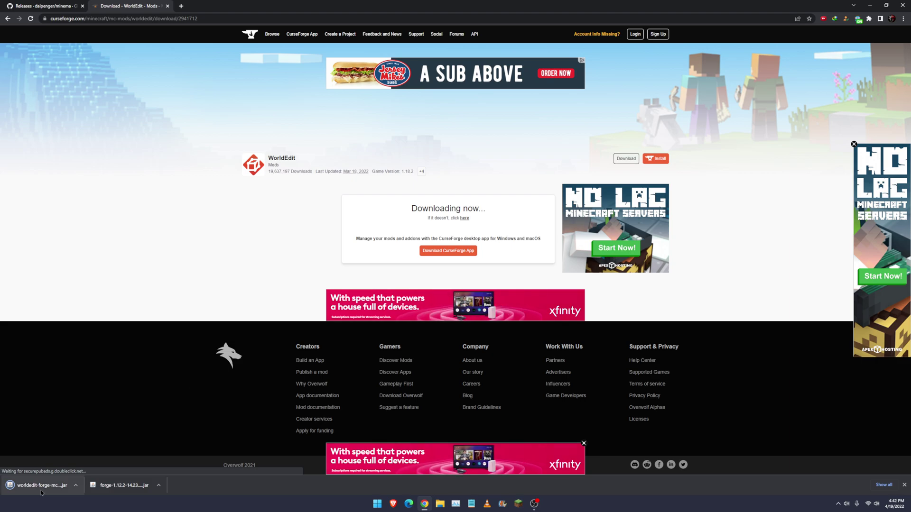
pyautogui.click(167, 5)
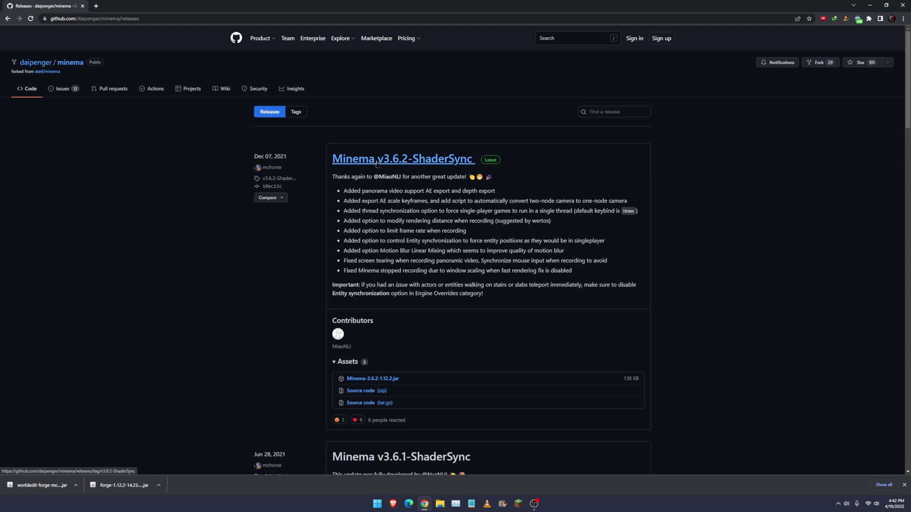
# Open the Minema v3.6.2-ShaderSync release and download Minema-3.6.2-1.12.2.jar from Assets
pyautogui.click(427, 161)
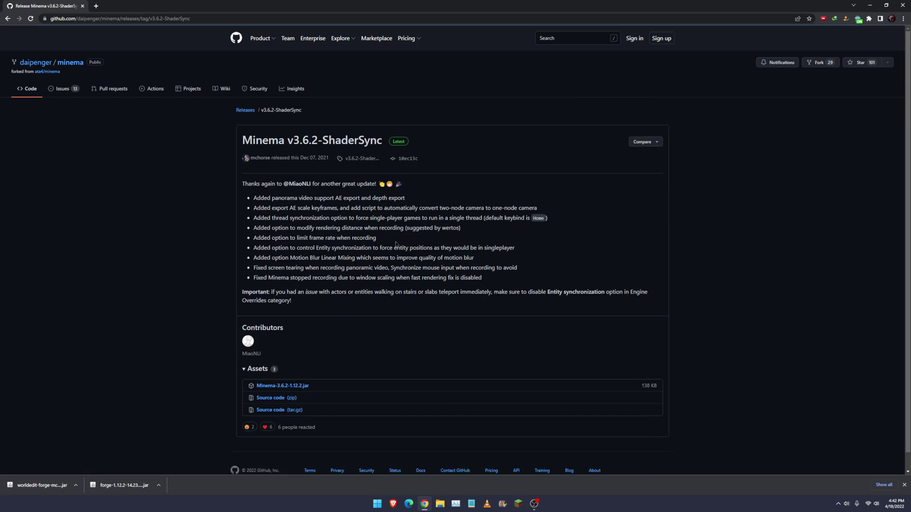
pyautogui.scroll(-1, 395, 244)
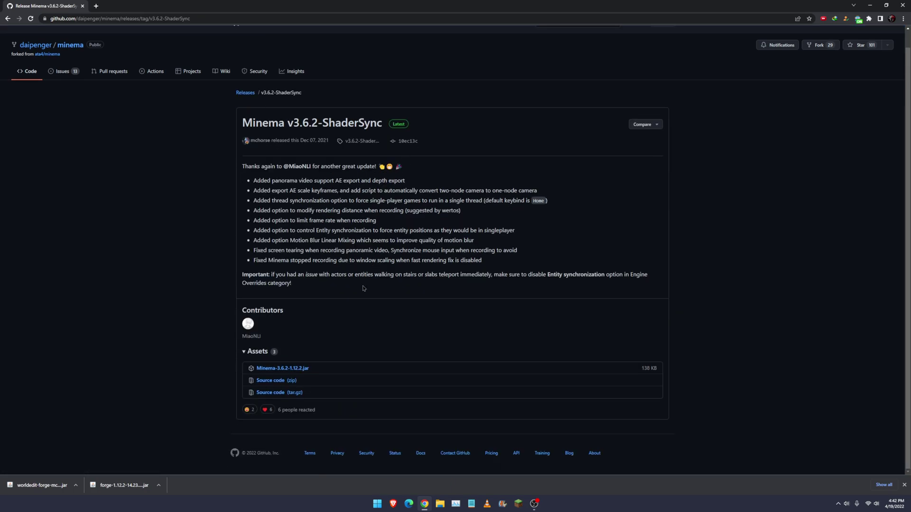
pyautogui.click(279, 369)
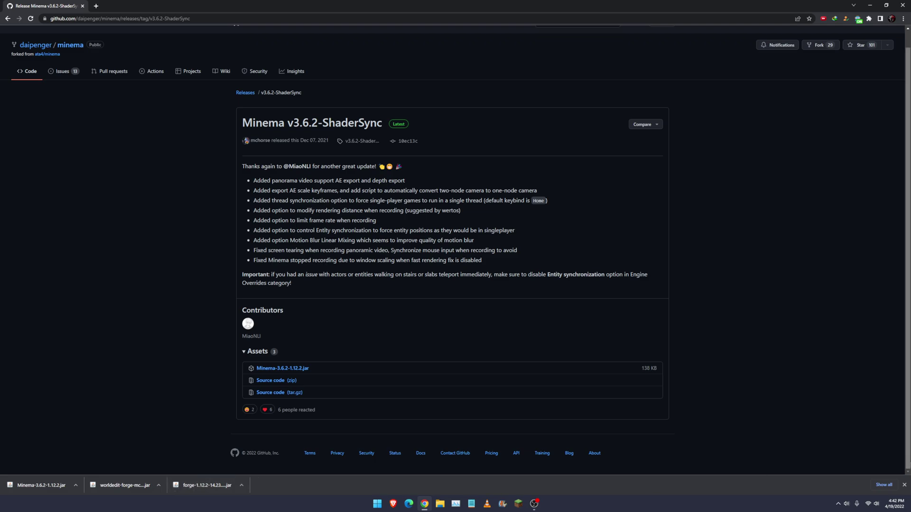
# Install the Forge 1.12.2 client using the installer jar in Downloads
pyautogui.click(903, 485)
pyautogui.click(903, 5)
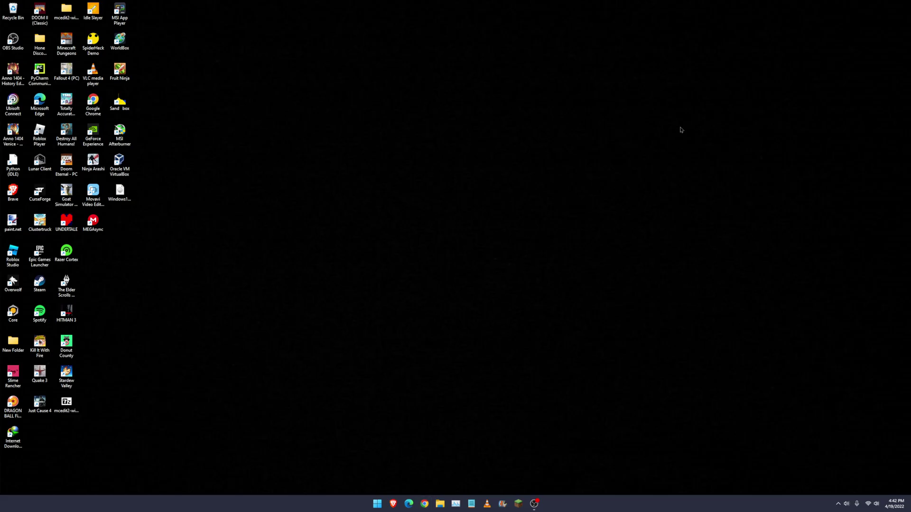
pyautogui.click(440, 504)
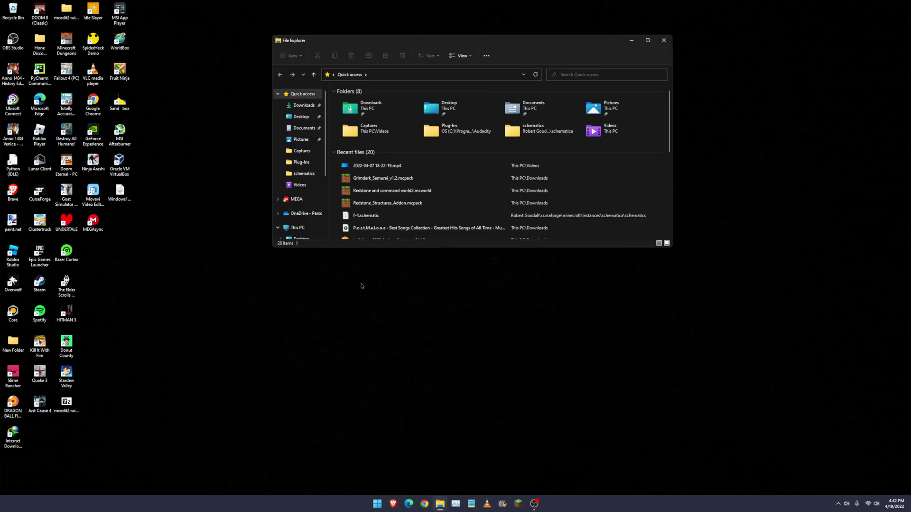
pyautogui.click(303, 106)
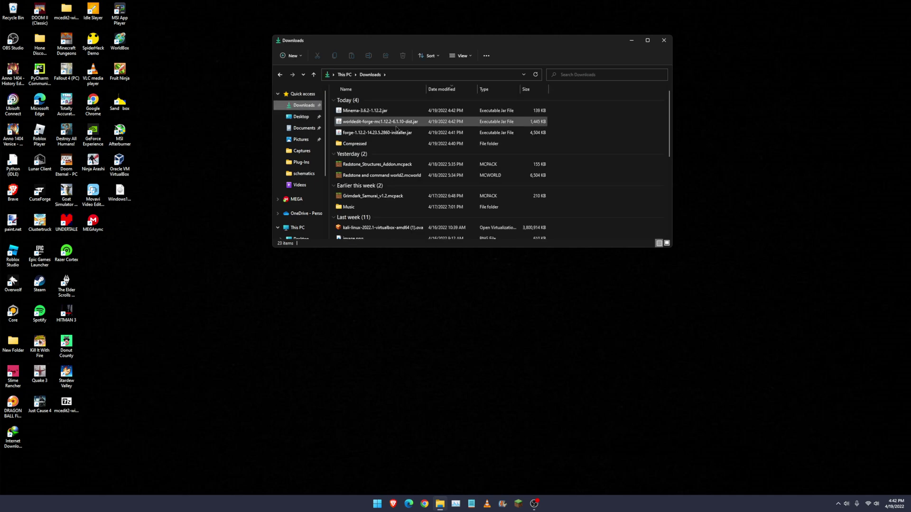
pyautogui.click(383, 134)
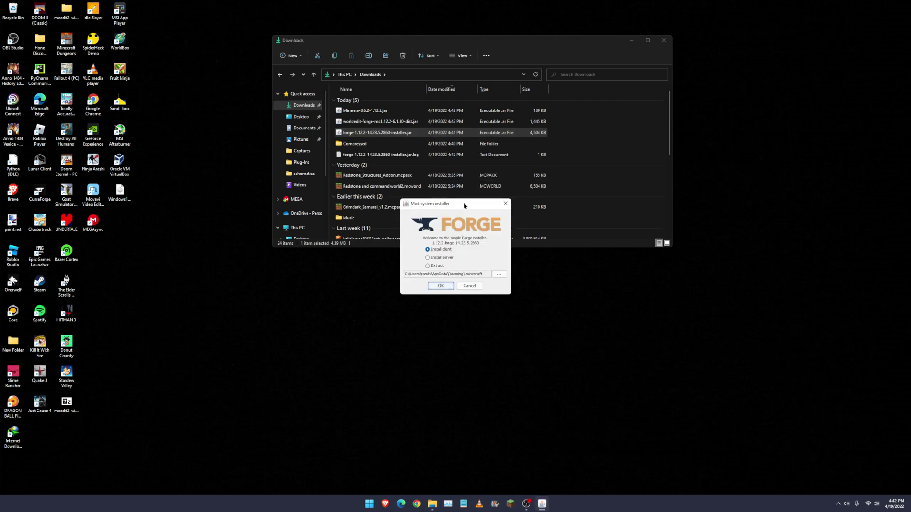
pyautogui.moveTo(464, 205); pyautogui.dragTo(459, 270)
pyautogui.click(429, 312)
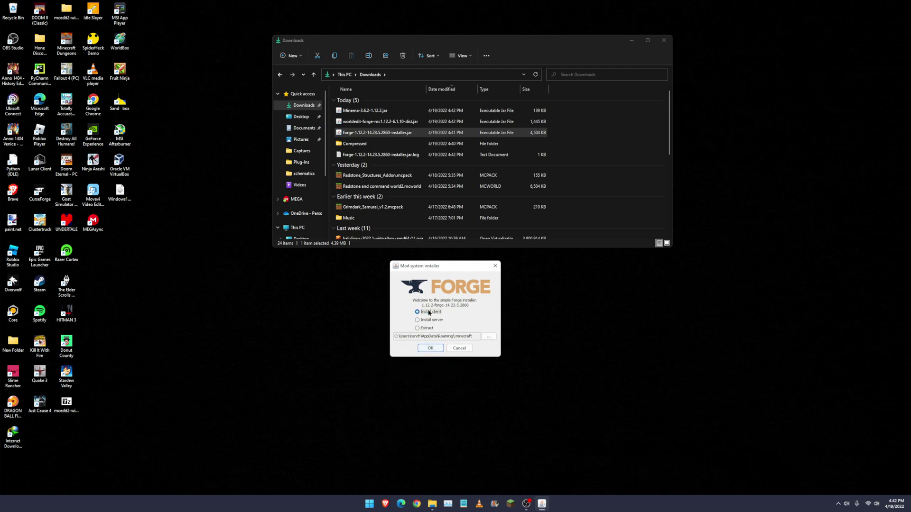
pyautogui.click(431, 349)
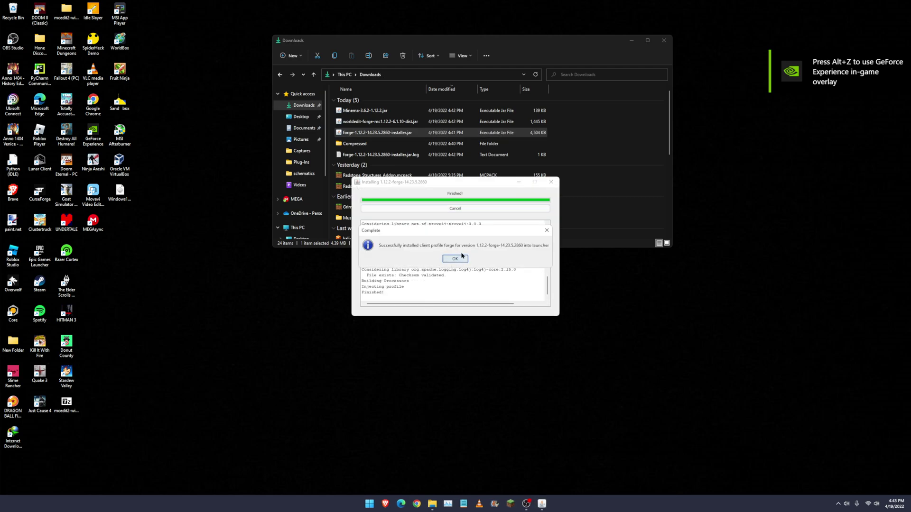
pyautogui.click(460, 259)
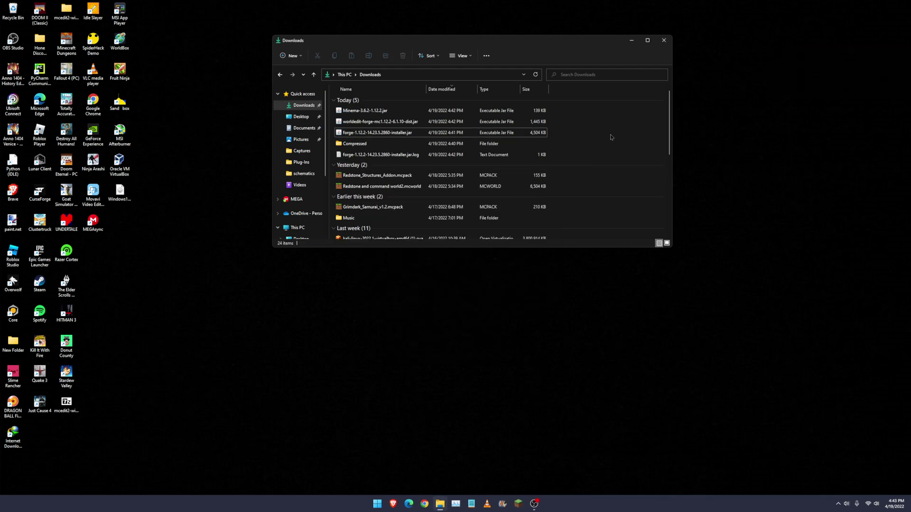
# Delete the Forge installer jar and its log file from Downloads
pyautogui.rightClick(383, 135)
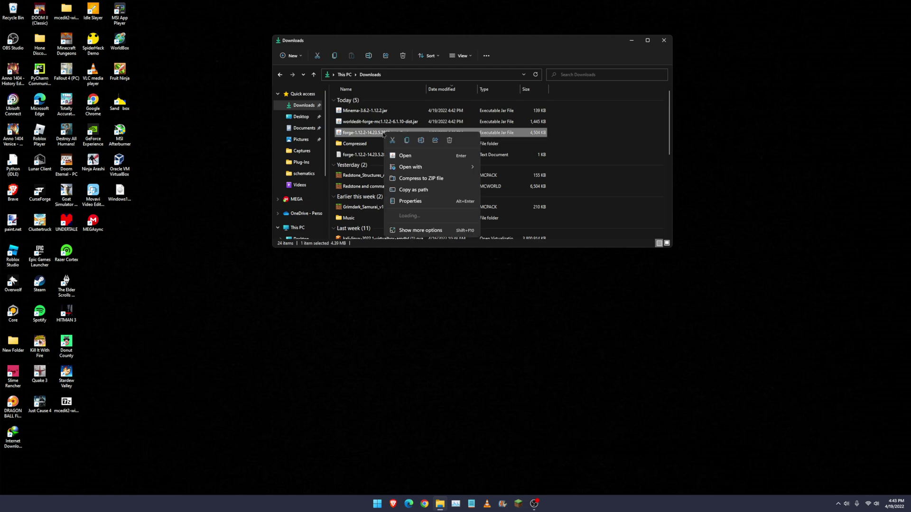
pyautogui.click(403, 231)
pyautogui.click(400, 258)
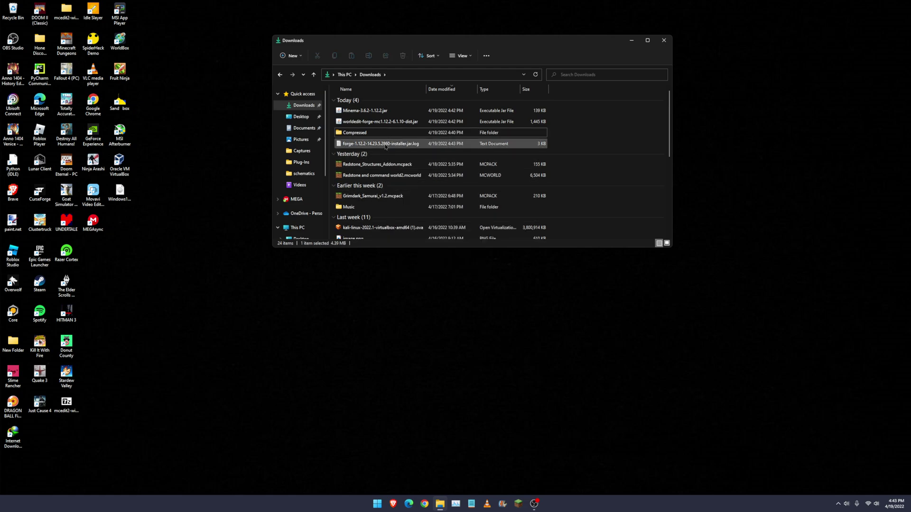
pyautogui.rightClick(388, 145)
pyautogui.click(421, 242)
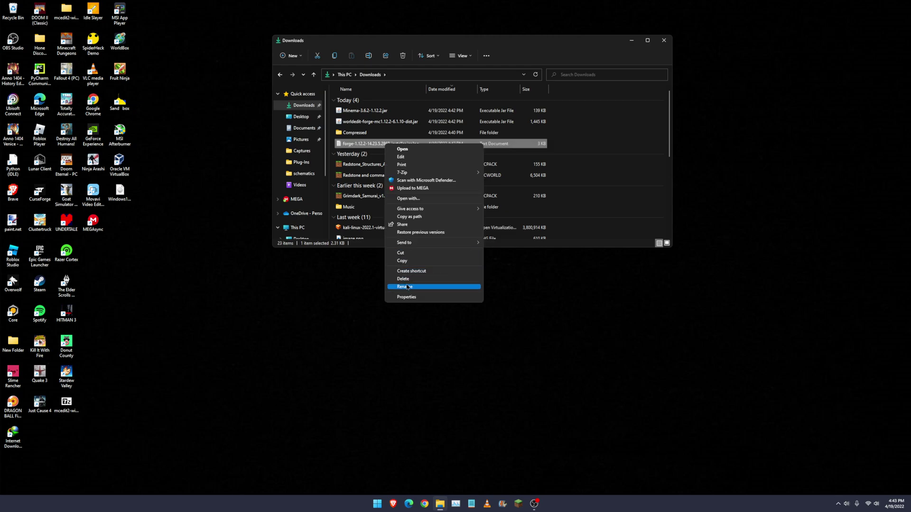
pyautogui.click(403, 280)
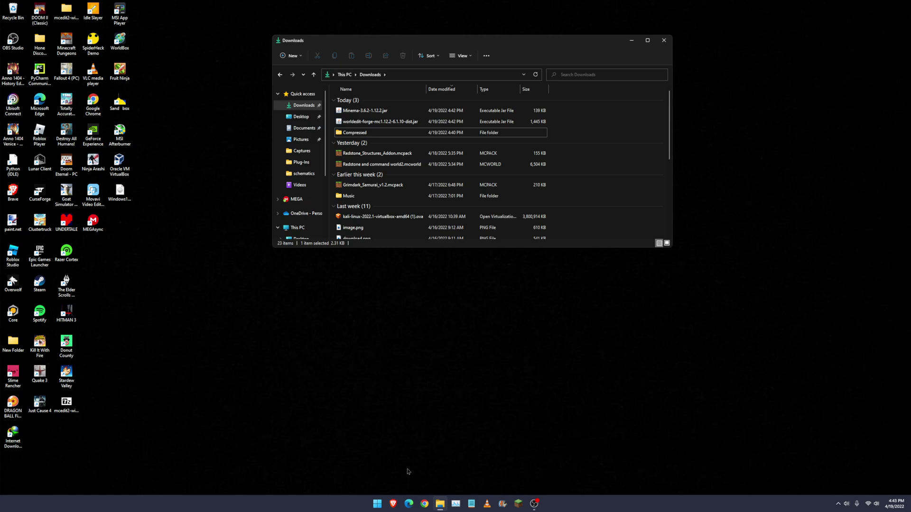
pyautogui.press('super+r')
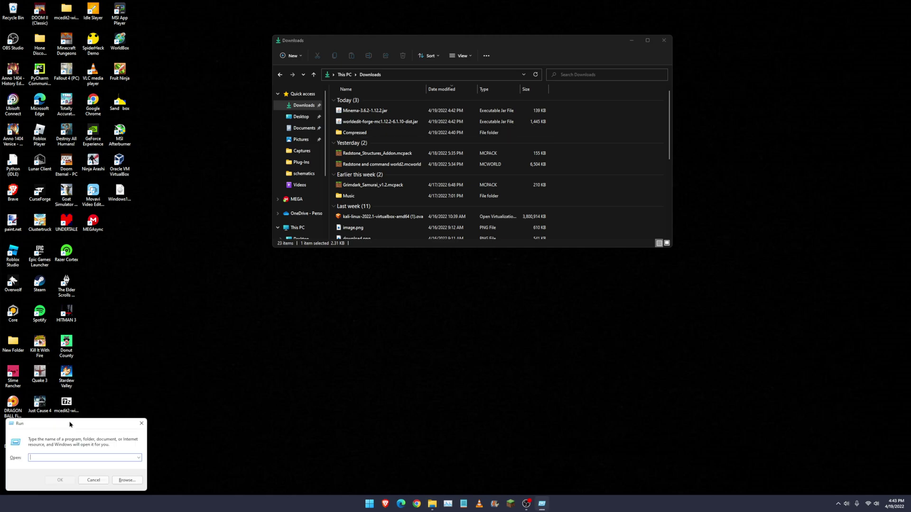
# Open the AppData Roaming folder via %appdata% in a second Explorer window
pyautogui.moveTo(70, 424); pyautogui.dragTo(423, 283)
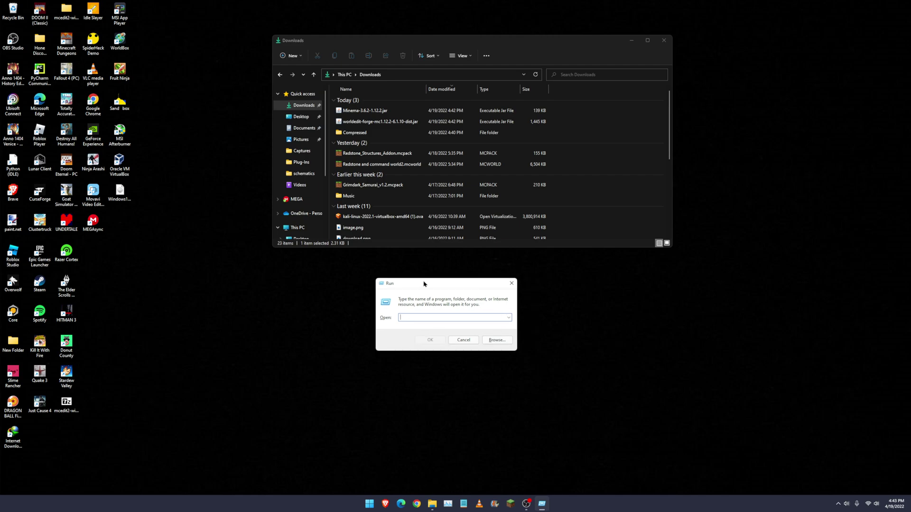
pyautogui.write('%appdat')
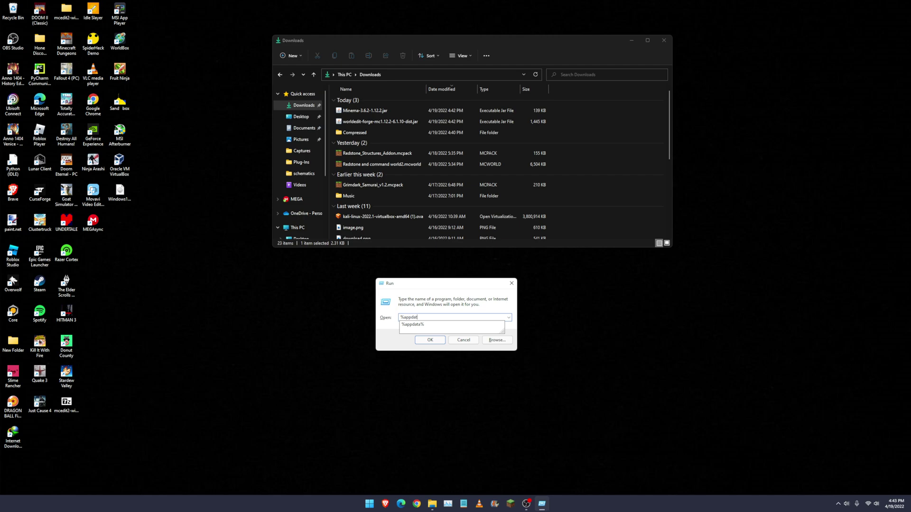
pyautogui.write('a%')
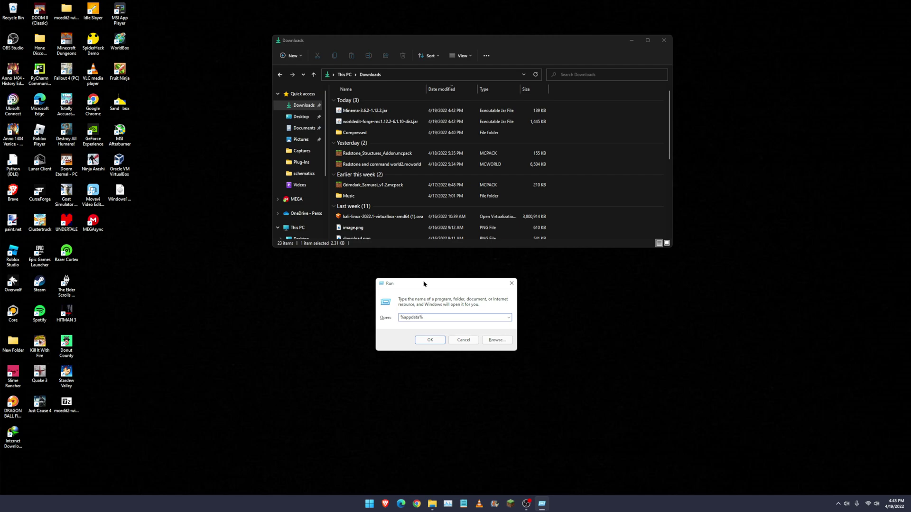
pyautogui.press('Return')
pyautogui.moveTo(456, 52); pyautogui.dragTo(418, 234)
pyautogui.scroll(-3, 375, 306)
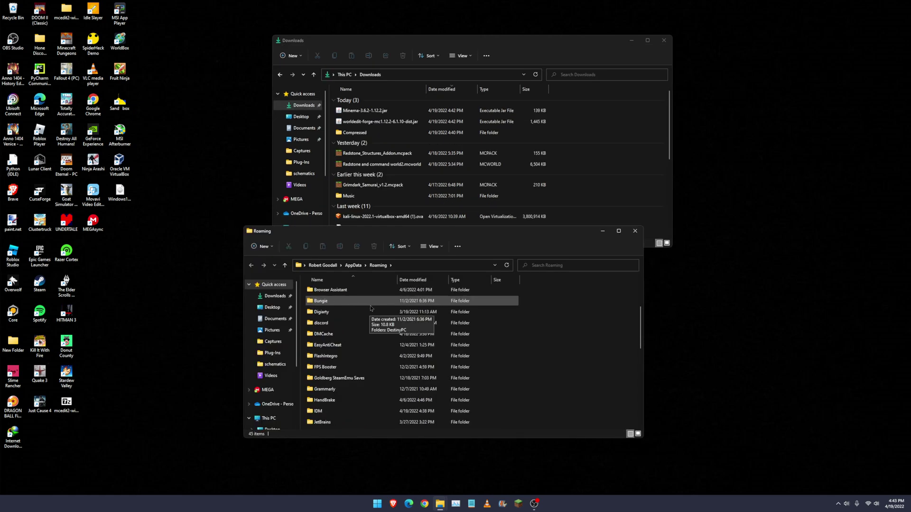
pyautogui.scroll(3, 365, 306)
# Open the .minecraft folder inside Roaming and look over its contents
pyautogui.click(314, 294)
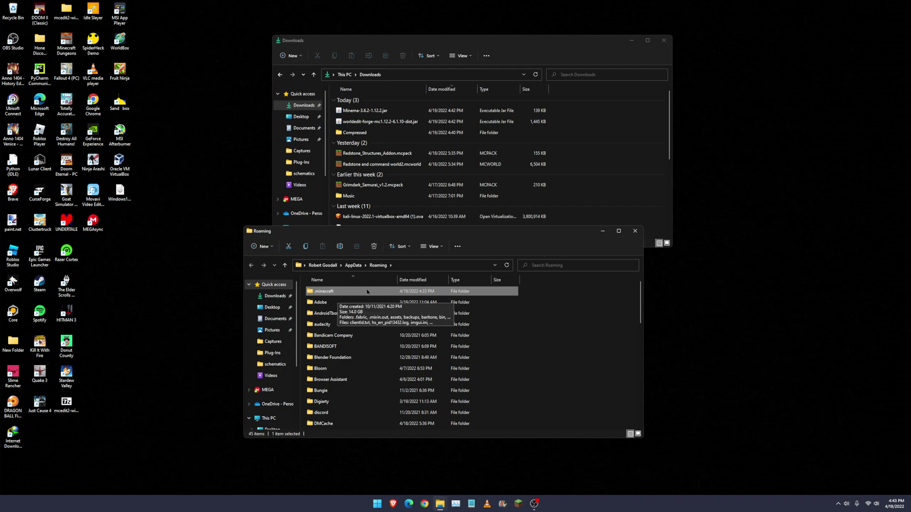
pyautogui.click(526, 311)
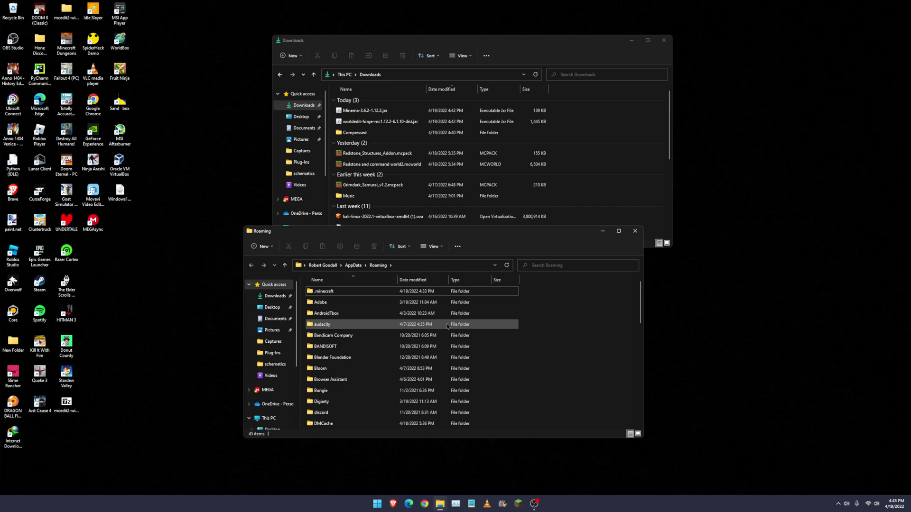
pyautogui.press('space')
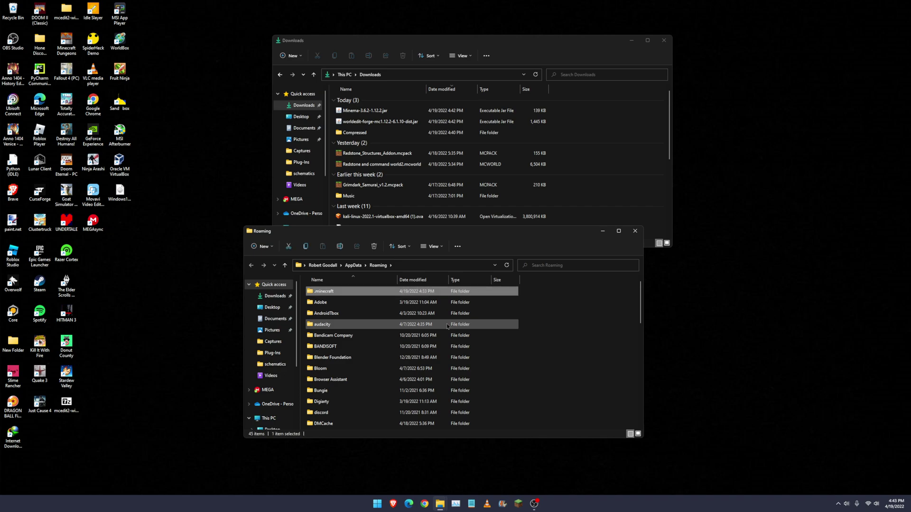
pyautogui.doubleClick(339, 294)
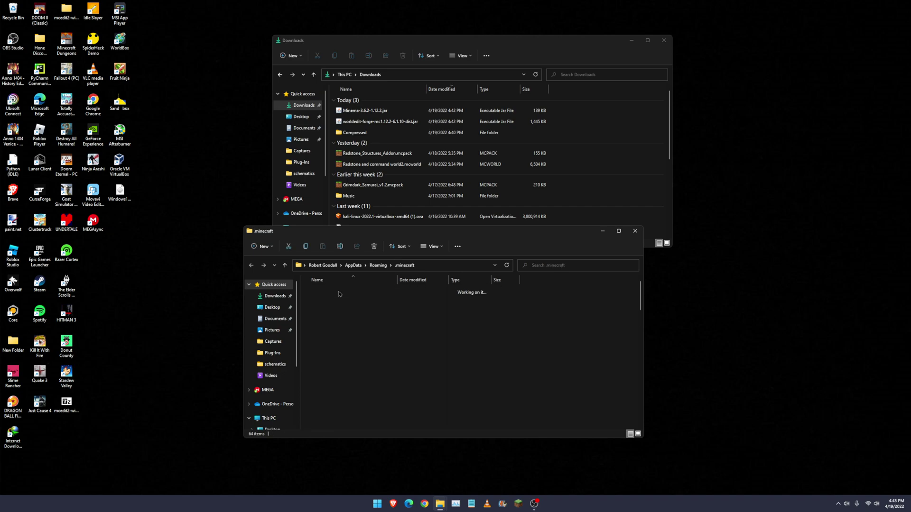
pyautogui.scroll(-6, 347, 325)
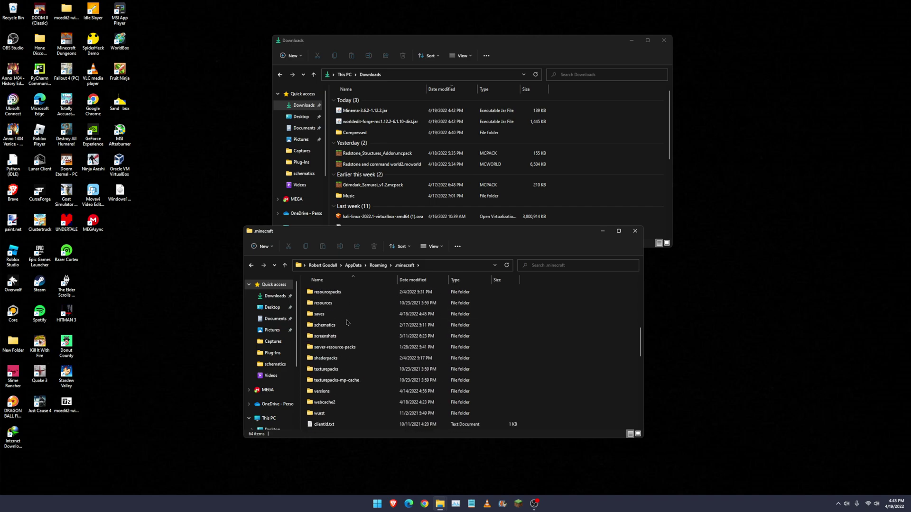
pyautogui.scroll(10, 345, 320)
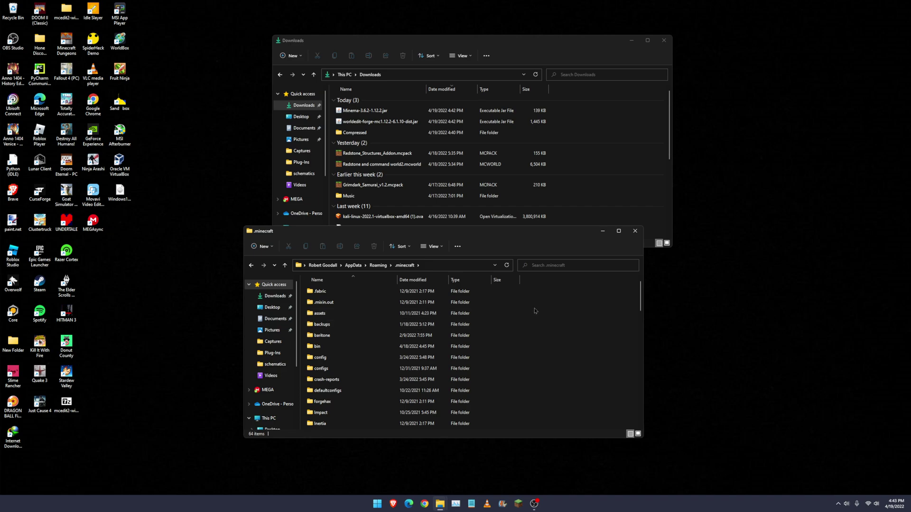
pyautogui.write('mo')
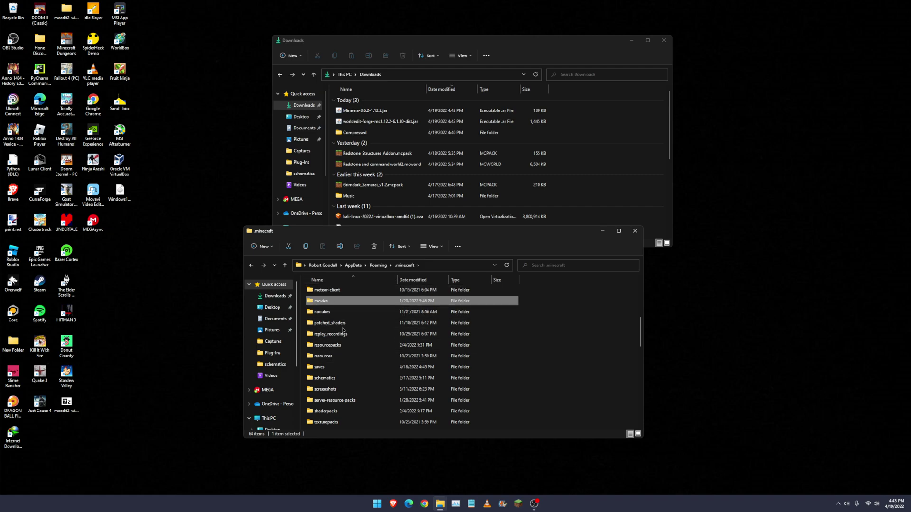
pyautogui.scroll(7, 427, 313)
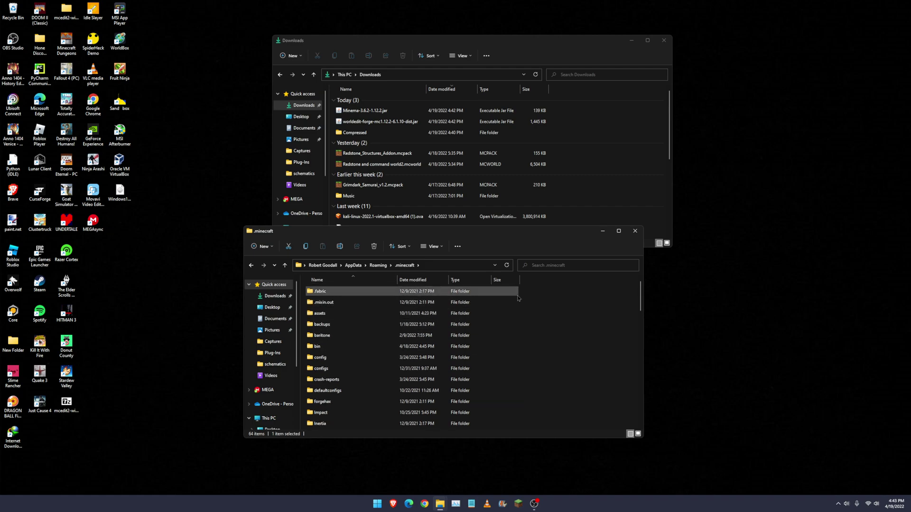
pyautogui.click(568, 291)
# Create a new folder named 'mods' inside .minecraft and open it
pyautogui.rightClick(537, 296)
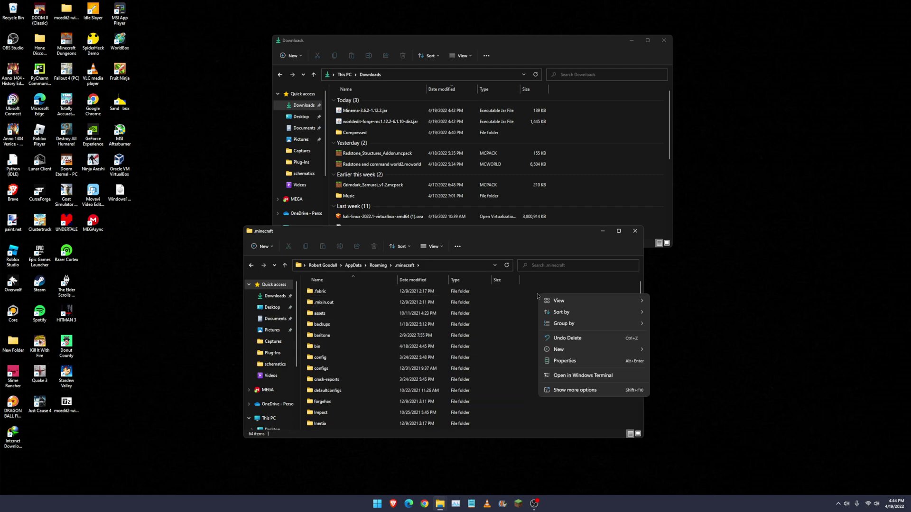
pyautogui.click(571, 390)
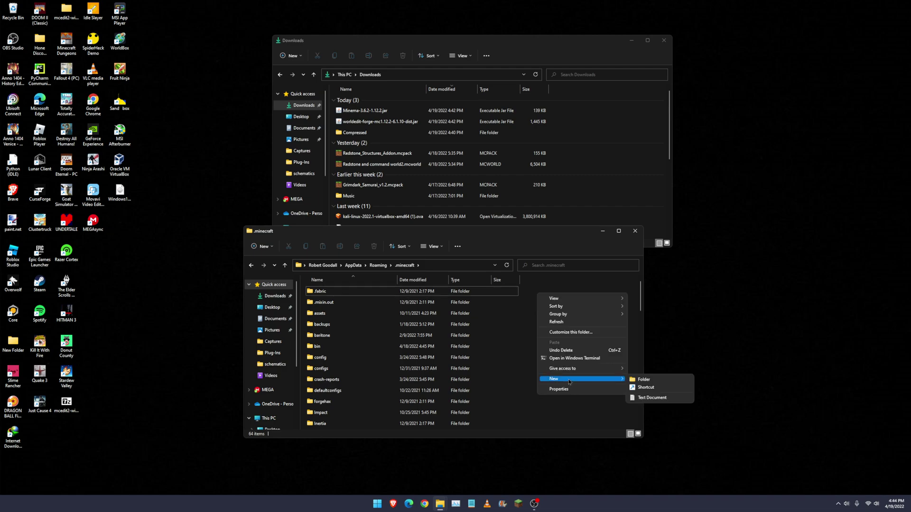
pyautogui.click(634, 382)
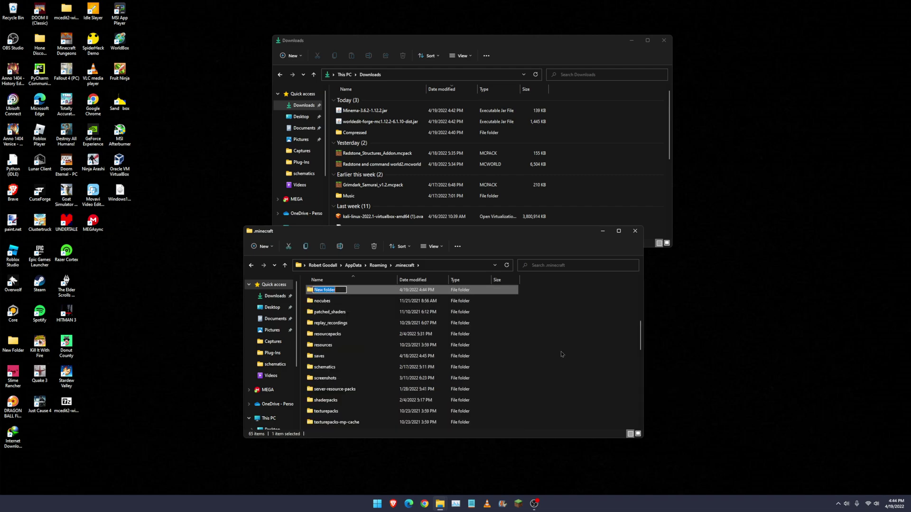
pyautogui.press('BackSpace')
pyautogui.write('mods')
pyautogui.click(551, 305)
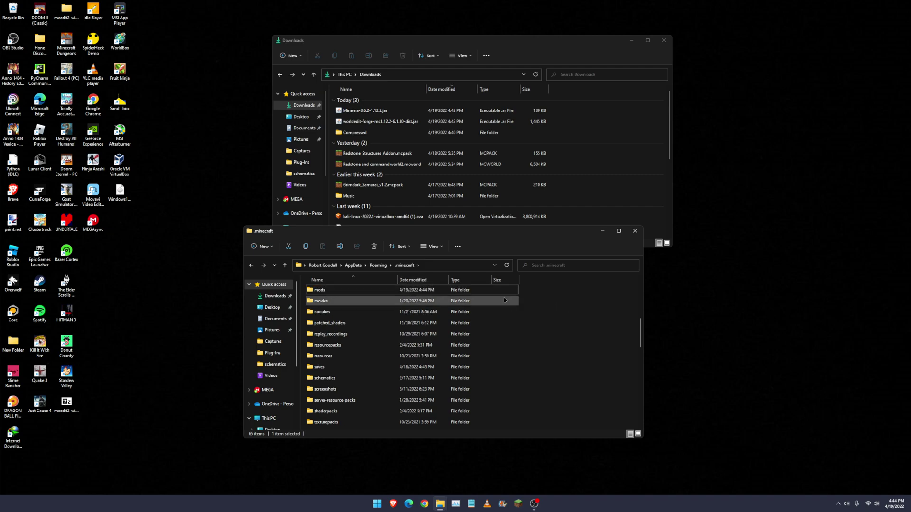
pyautogui.doubleClick(331, 291)
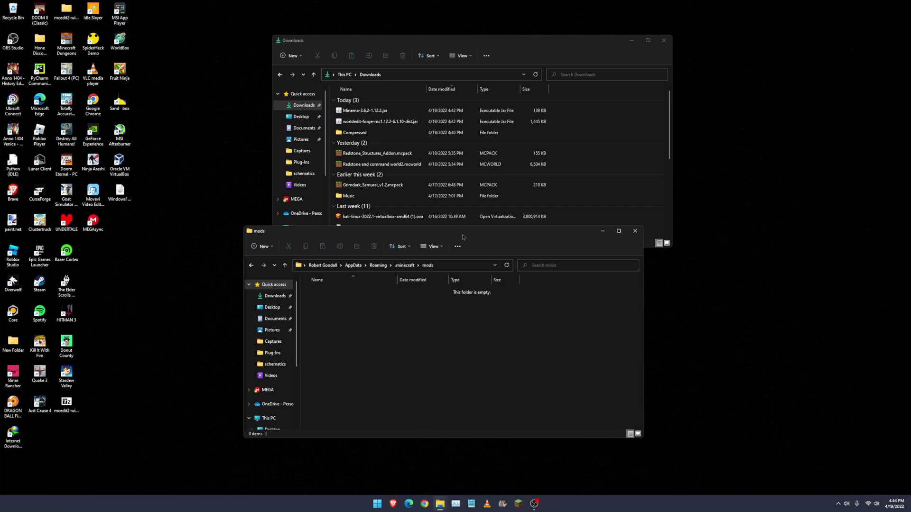
# Move the Minema and WorldEdit jars from Downloads into mods, then close both windows
pyautogui.moveTo(463, 237); pyautogui.dragTo(459, 261)
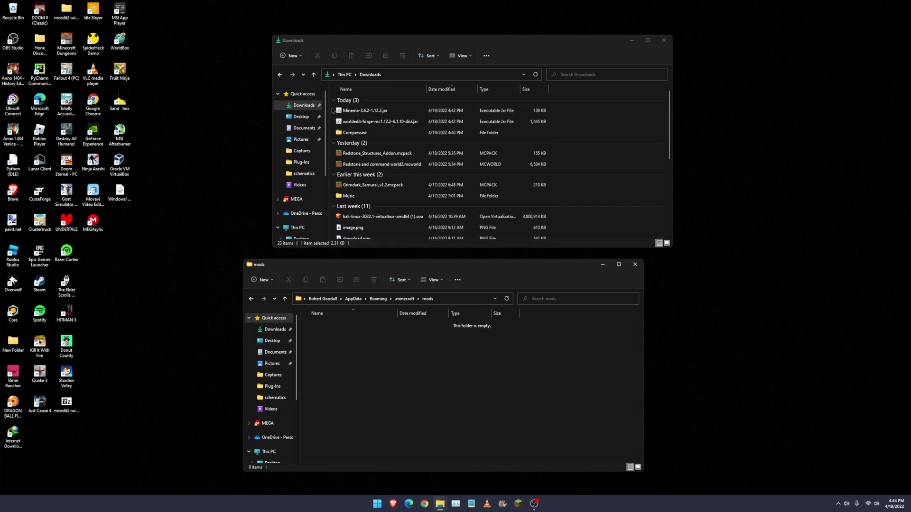
pyautogui.moveTo(333, 106); pyautogui.dragTo(348, 363)
pyautogui.click(360, 347)
pyautogui.click(636, 265)
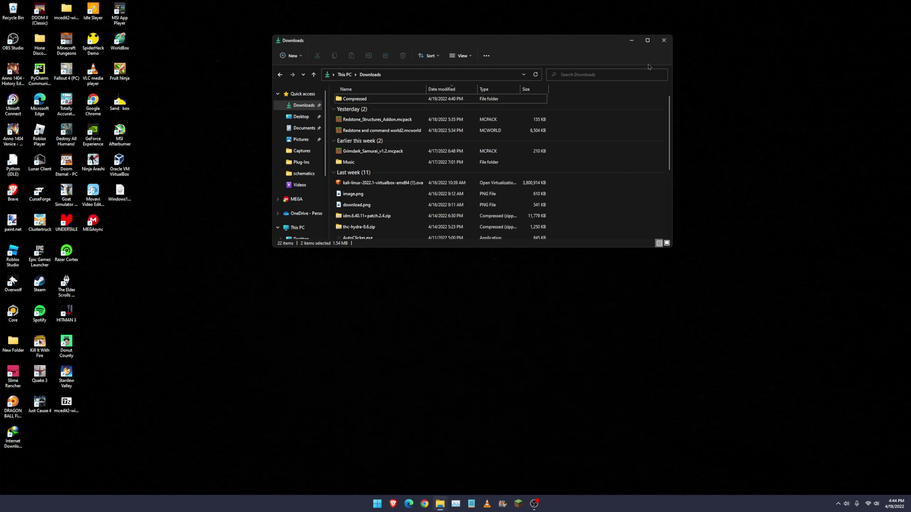
pyautogui.click(664, 43)
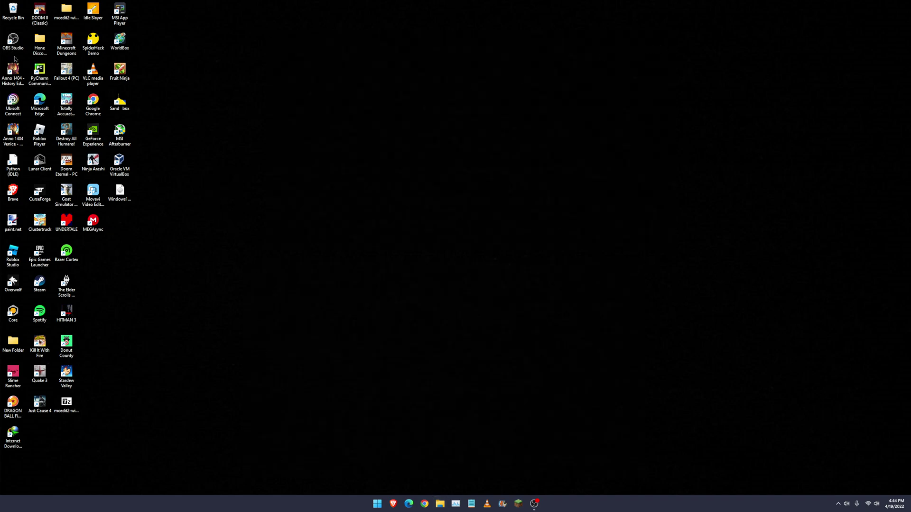
# Start the Minecraft Launcher and play the forge 1.12.2 installation from Installations
pyautogui.click(518, 504)
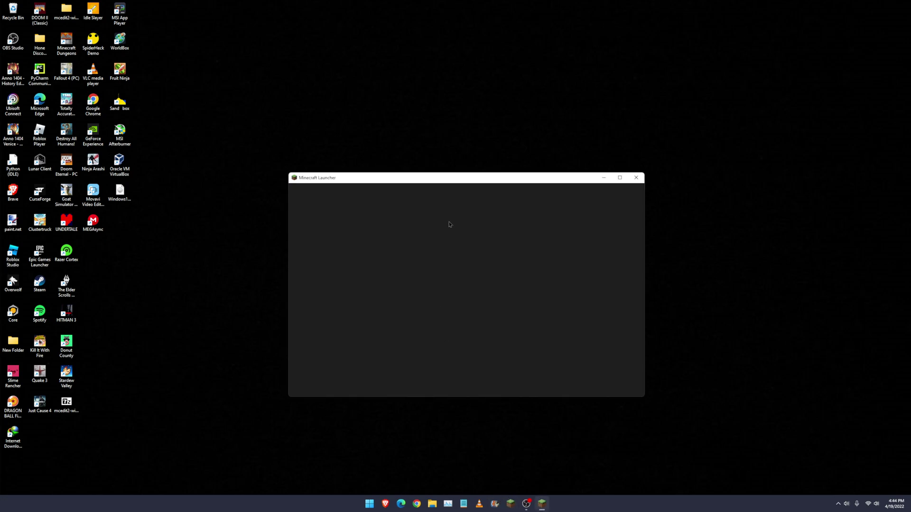
pyautogui.moveTo(445, 179); pyautogui.dragTo(372, 183)
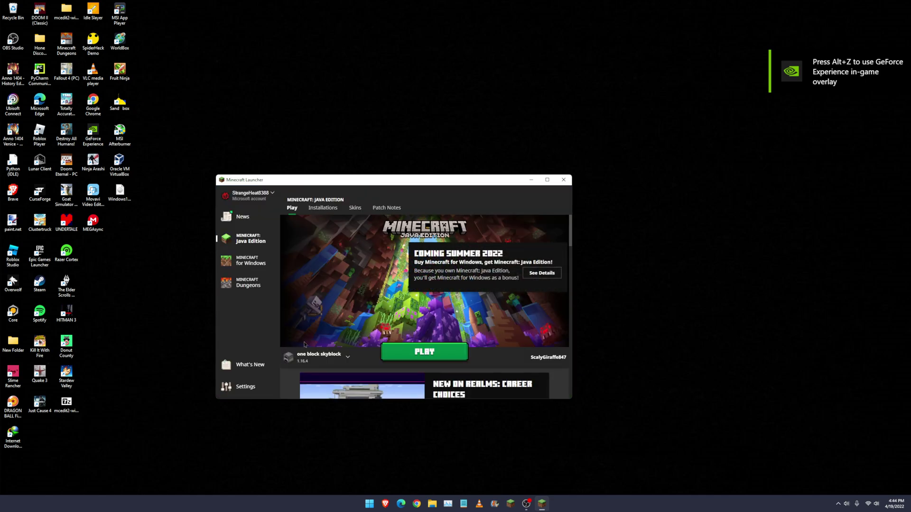
pyautogui.click(333, 209)
pyautogui.moveTo(337, 335)
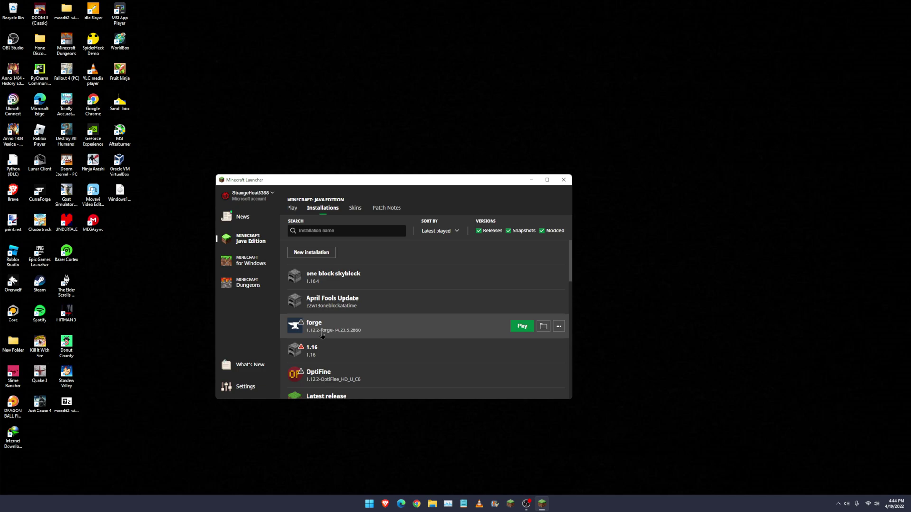
pyautogui.click(527, 327)
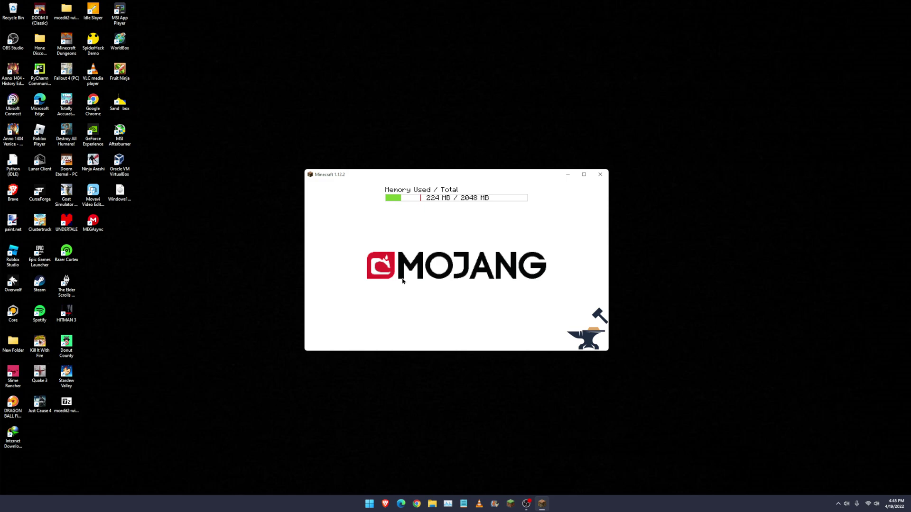
# Create a new Creative-mode singleplayer world with the Superflat world type
pyautogui.click(584, 174)
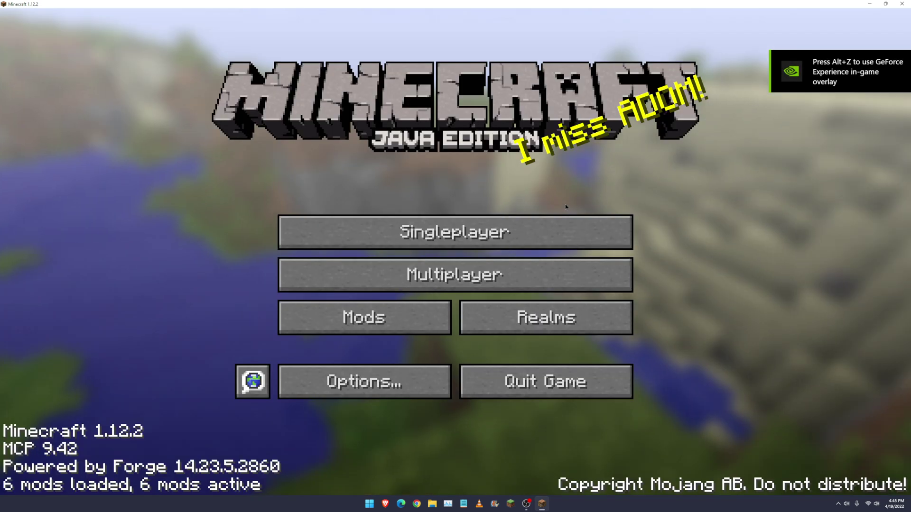
pyautogui.click(472, 231)
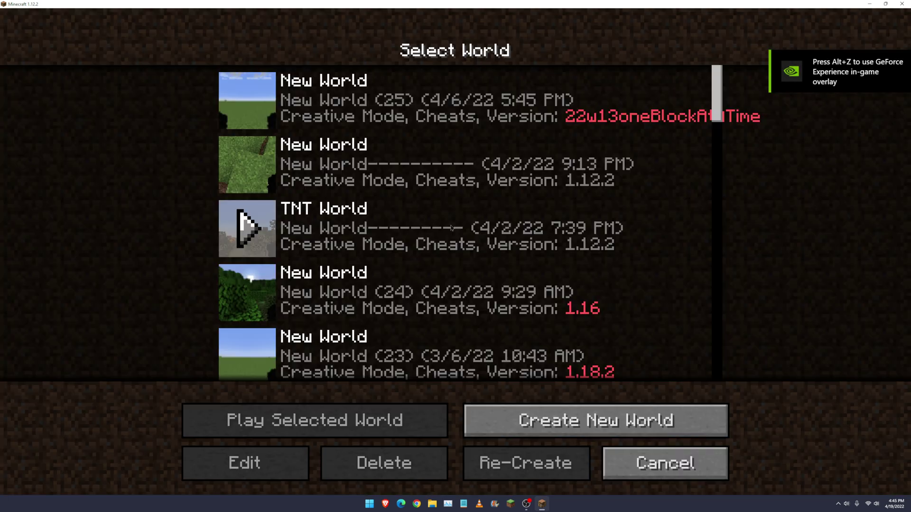
pyautogui.click(556, 423)
pyautogui.click(456, 230)
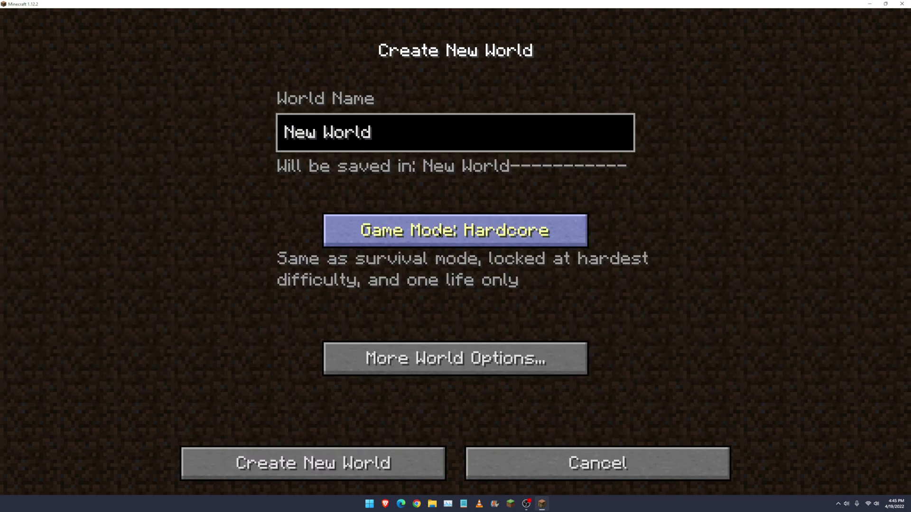
pyautogui.click(456, 230)
pyautogui.click(456, 358)
pyautogui.click(598, 203)
pyautogui.press('Return')
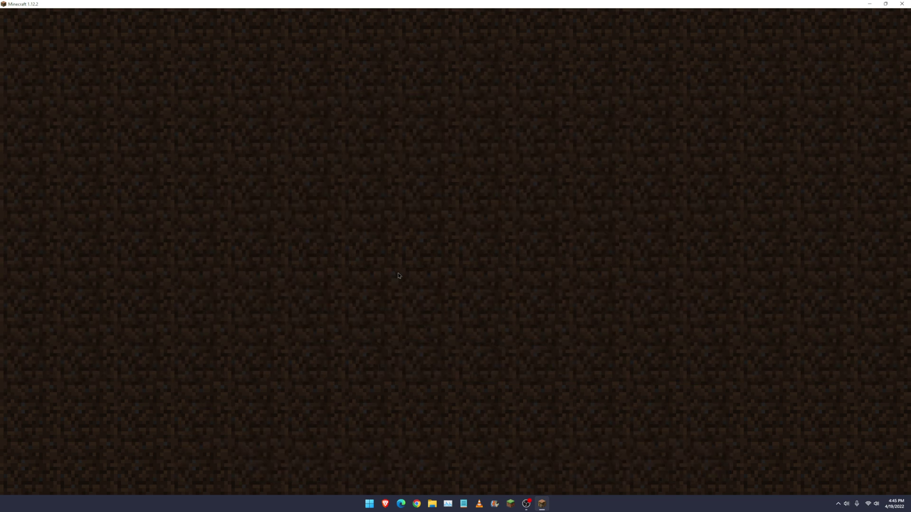
# Check the system volume controls, then return to the game and pause at the Game Menu
pyautogui.click(838, 504)
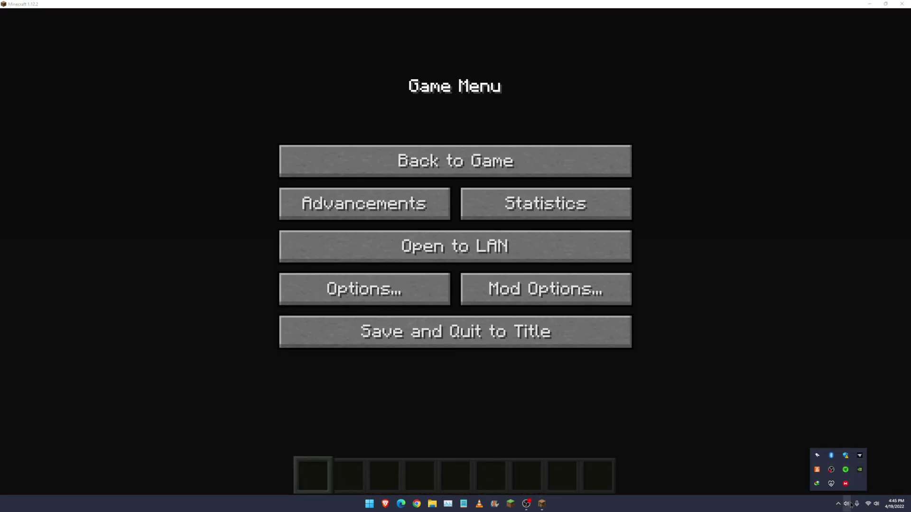
pyautogui.click(849, 505)
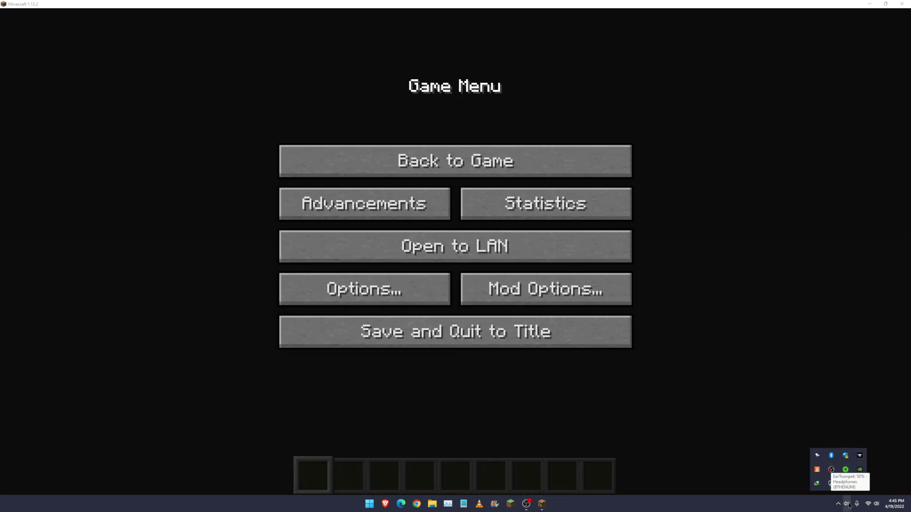
pyautogui.click(724, 386)
pyautogui.click(455, 164)
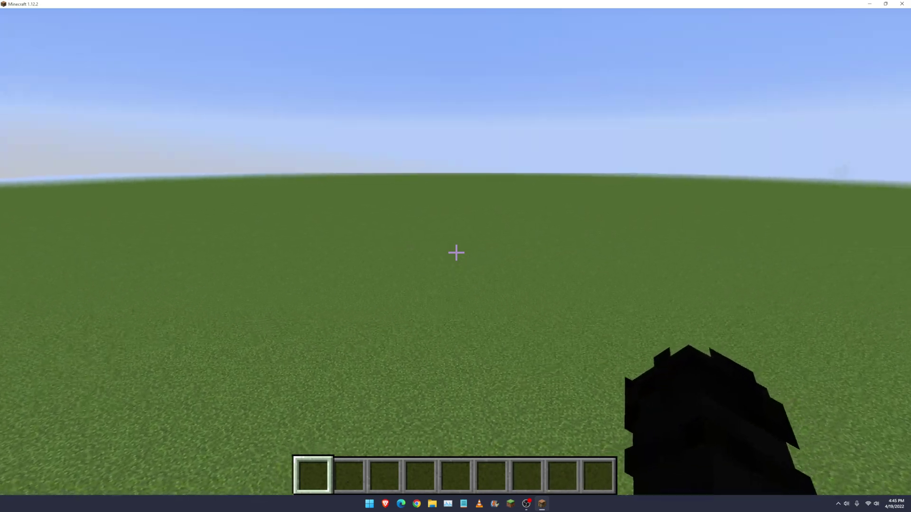
pyautogui.press('Escape')
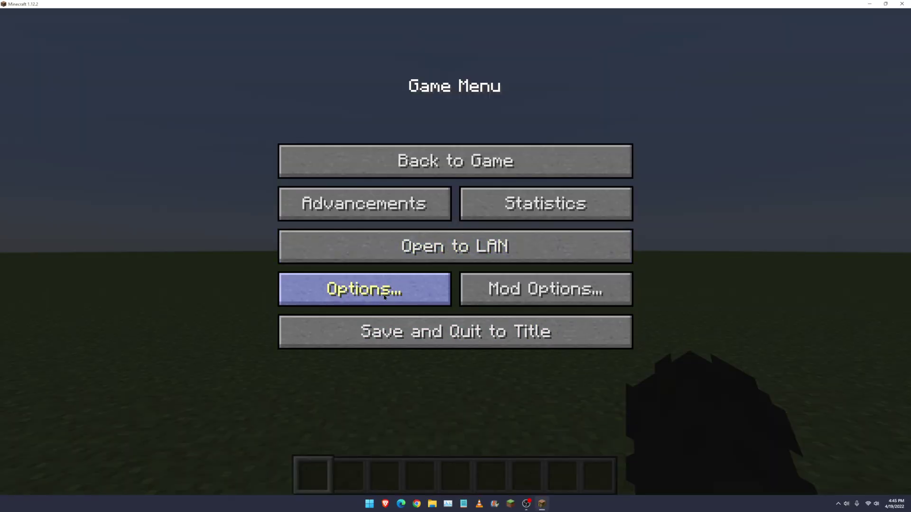
# Confirm WorldEdit and Minema are both loaded in the Mod Options list
pyautogui.click(533, 291)
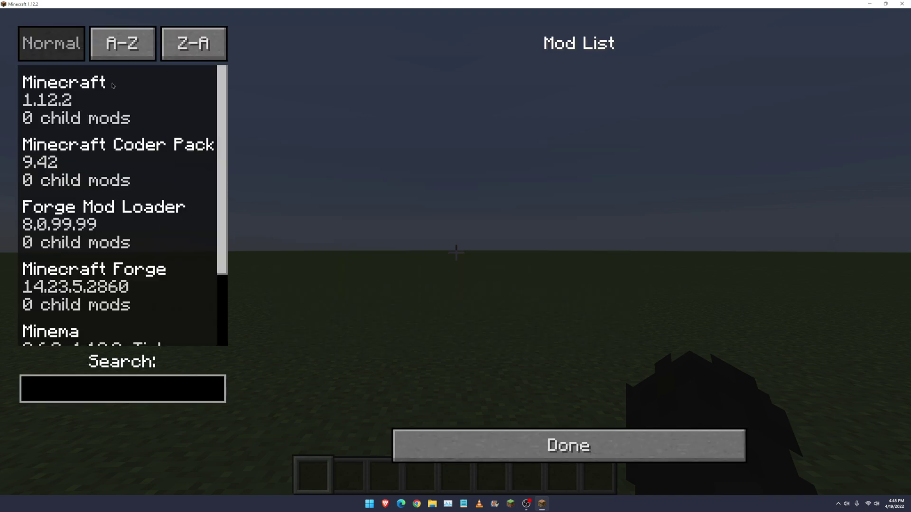
pyautogui.scroll(-2, 128, 180)
pyautogui.scroll(-1, 128, 180)
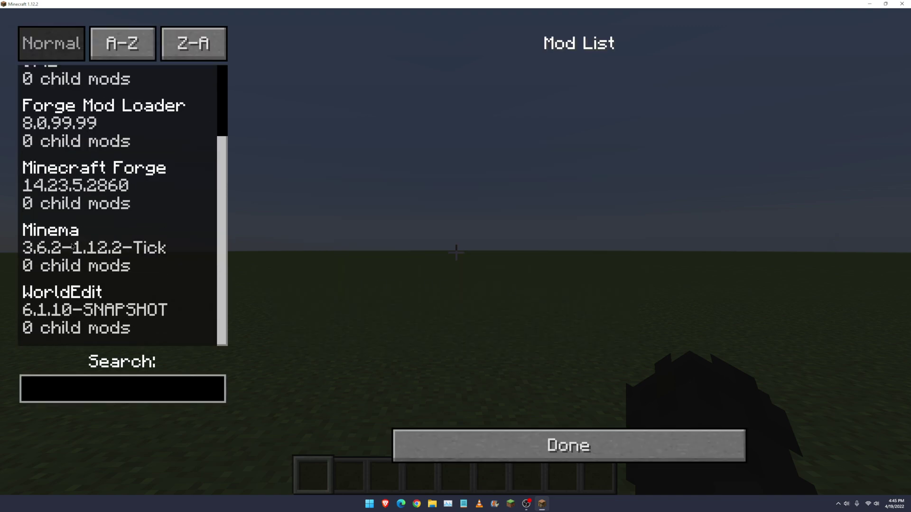
pyautogui.click(122, 220)
pyautogui.click(91, 301)
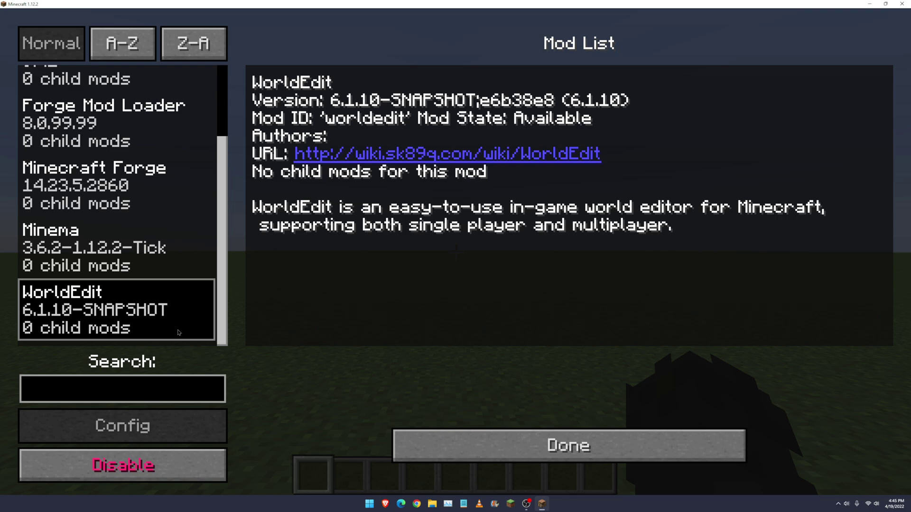
pyautogui.click(107, 248)
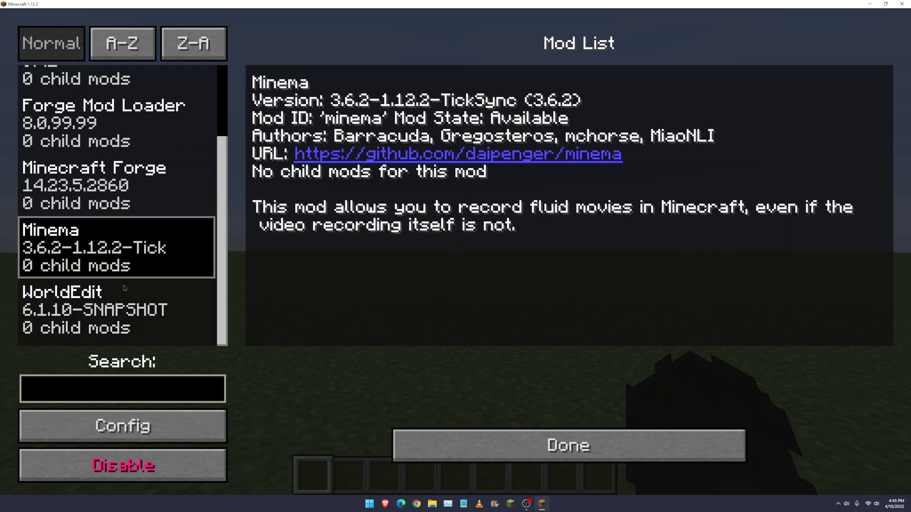
# Open Minema's Capturing config and empty the Capture Path field
pyautogui.click(165, 430)
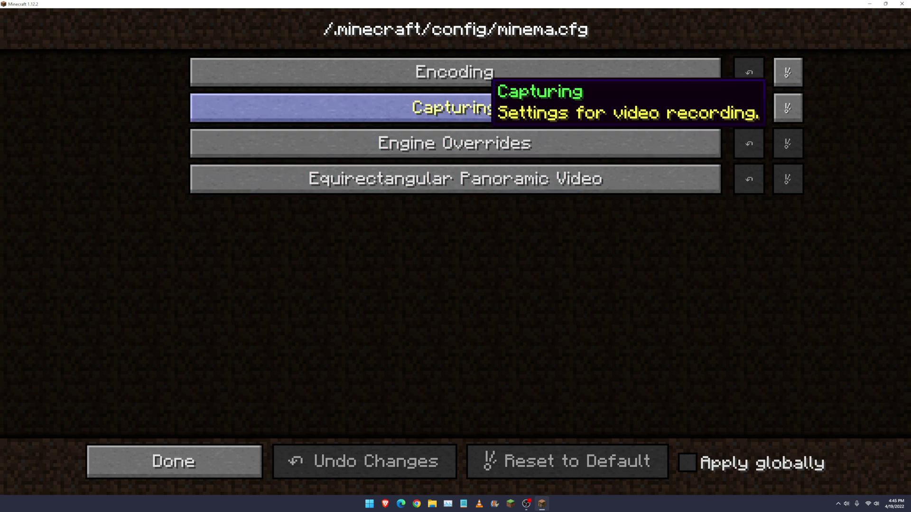
pyautogui.click(479, 110)
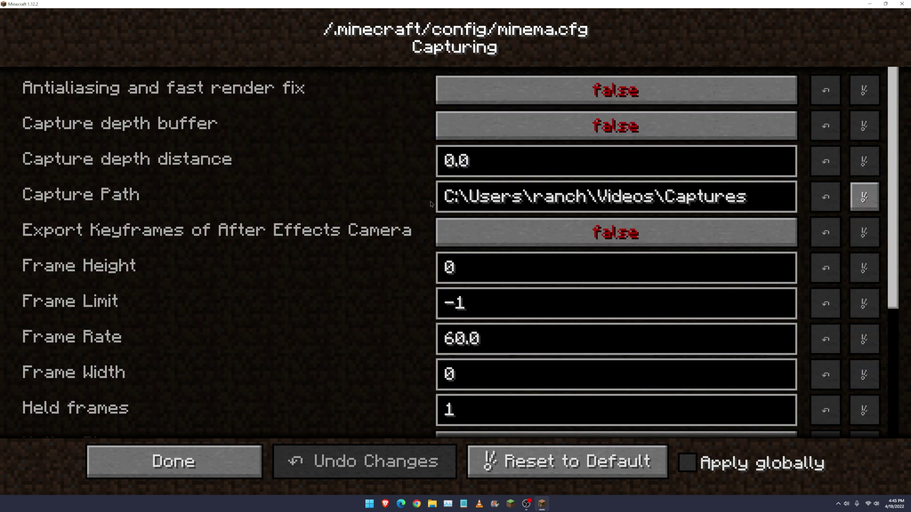
pyautogui.click(738, 198)
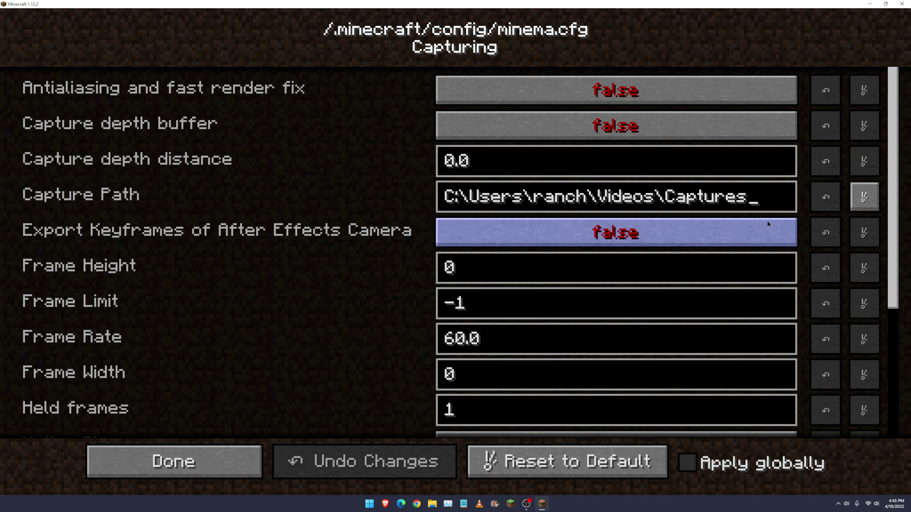
pyautogui.press('BackSpace')
pyautogui.press('BackSpace')
pyautogui.press('BackSpace')
pyautogui.press('BackSpace')
pyautogui.press('BackSpace')
pyautogui.press('BackSpace')
pyautogui.press('BackSpace')
pyautogui.press('BackSpace')
pyautogui.press('BackSpace')
pyautogui.press('BackSpace')
pyautogui.press('BackSpace')
pyautogui.press('BackSpace')
pyautogui.press('BackSpace')
pyautogui.press('BackSpace')
pyautogui.press('BackSpace')
pyautogui.press('BackSpace')
pyautogui.press('BackSpace')
pyautogui.press('BackSpace')
pyautogui.press('BackSpace')
pyautogui.press('BackSpace')
pyautogui.press('BackSpace')
pyautogui.press('BackSpace')
pyautogui.press('BackSpace')
pyautogui.press('BackSpace')
pyautogui.press('BackSpace')
pyautogui.press('BackSpace')
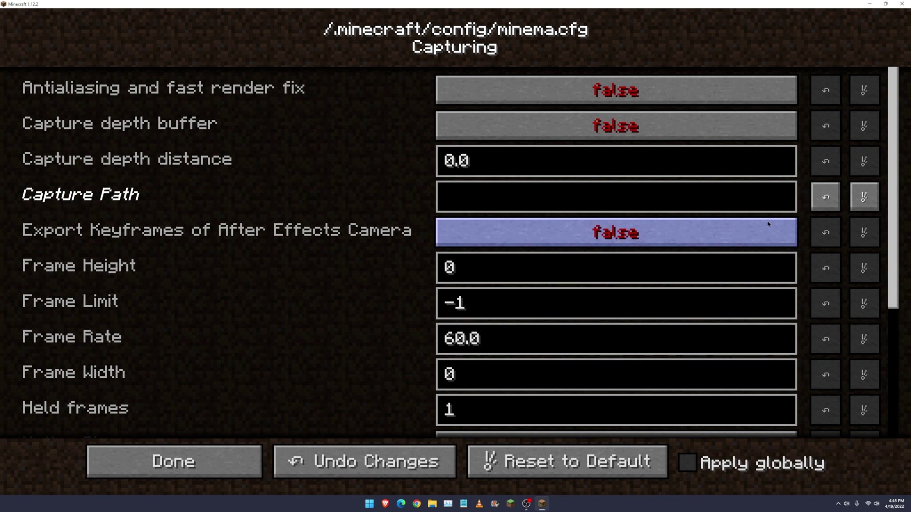
pyautogui.scroll(-3, 503, 257)
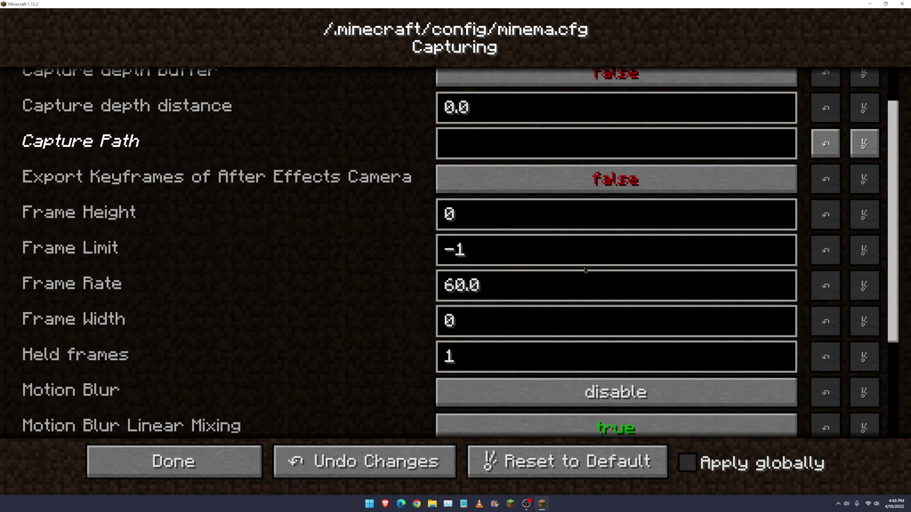
pyautogui.scroll(-2, 585, 267)
pyautogui.scroll(5, 475, 199)
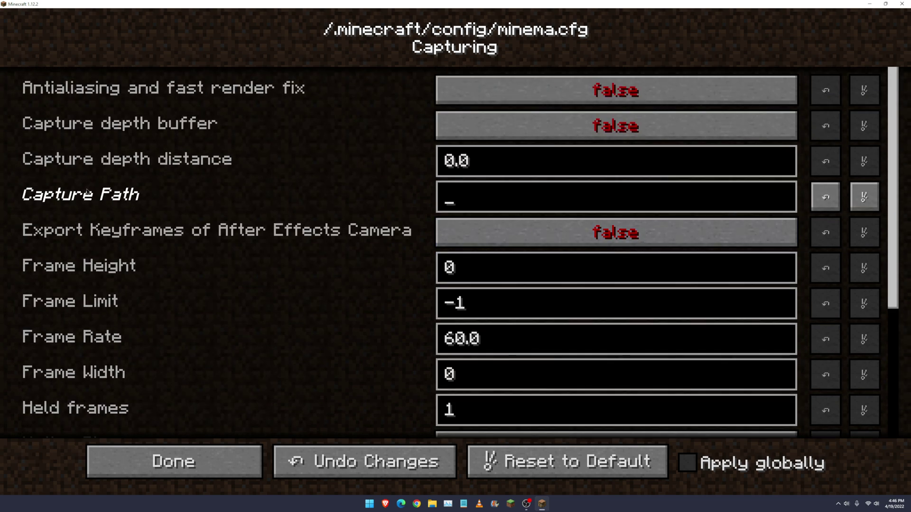
pyautogui.moveTo(132, 202)
pyautogui.write('movies')
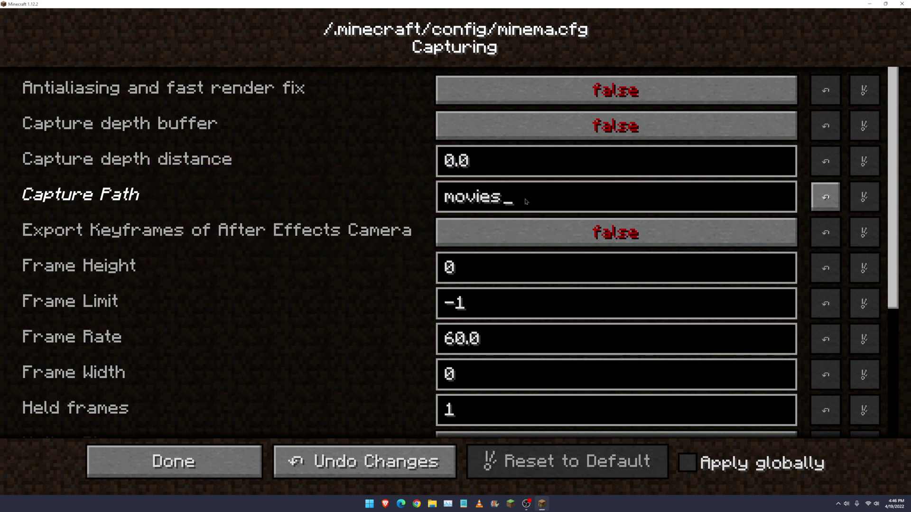
pyautogui.press('BackSpace')
pyautogui.press('BackSpace')
pyautogui.press('BackSpace')
pyautogui.press('BackSpace')
pyautogui.press('BackSpace')
pyautogui.press('BackSpace')
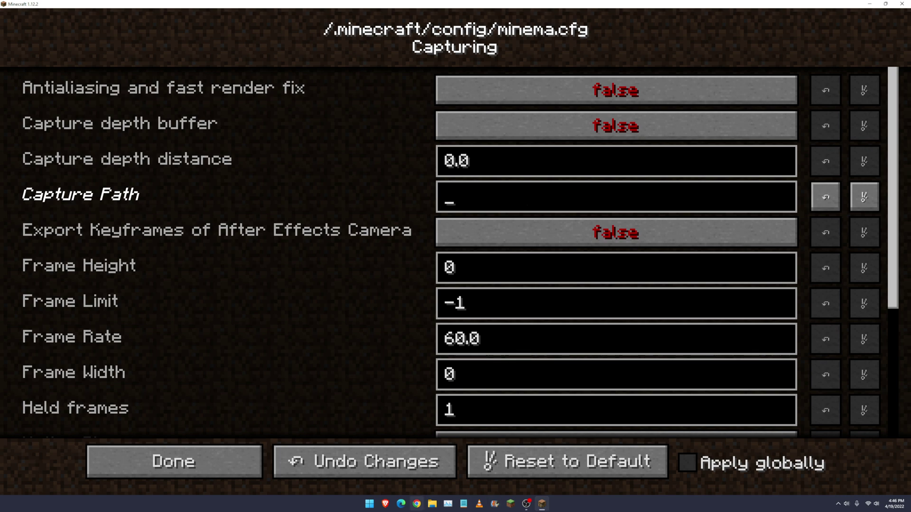
pyautogui.click(432, 504)
# Go from Downloads to the empty Videos > Captures folder and select its full path in the address bar
pyautogui.click(274, 329)
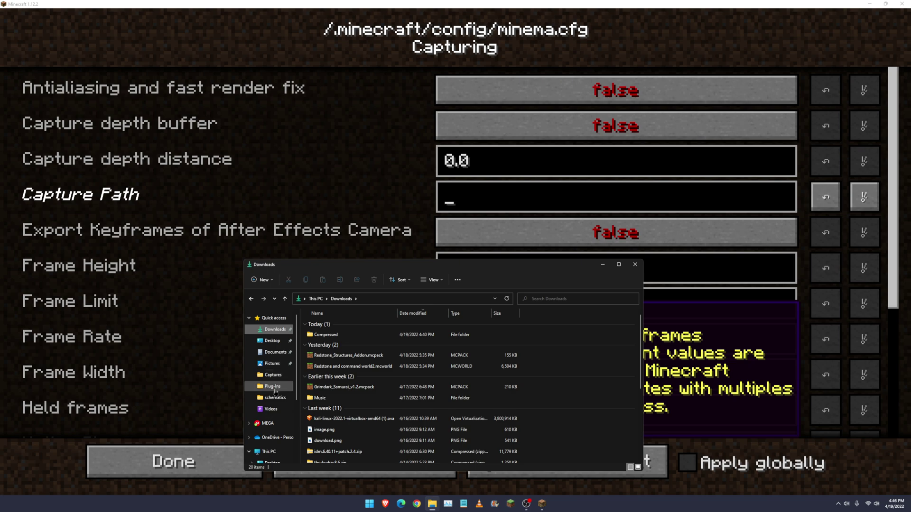
pyautogui.click(273, 374)
pyautogui.click(354, 299)
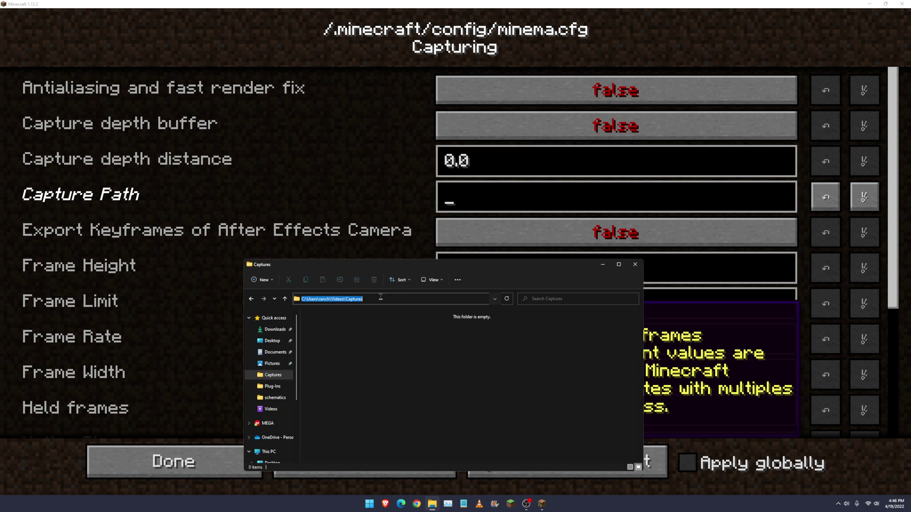
pyautogui.click(354, 298)
pyautogui.click(380, 299)
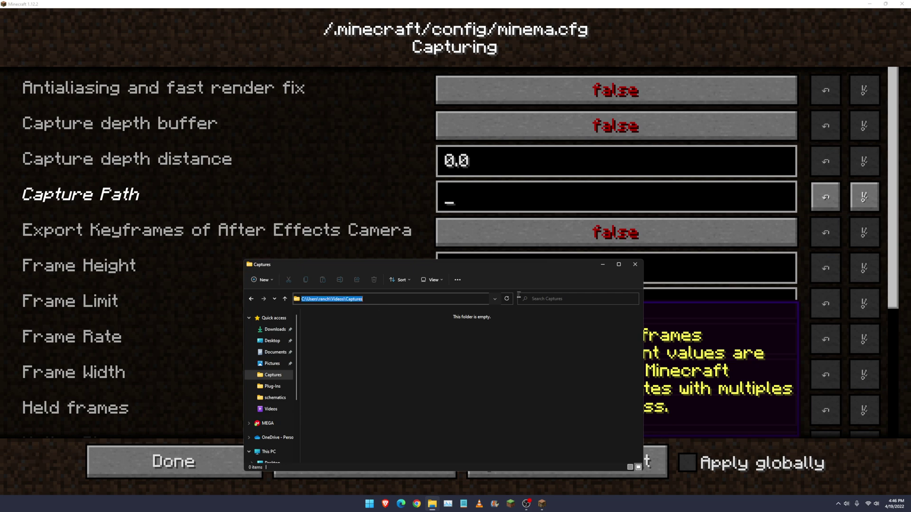